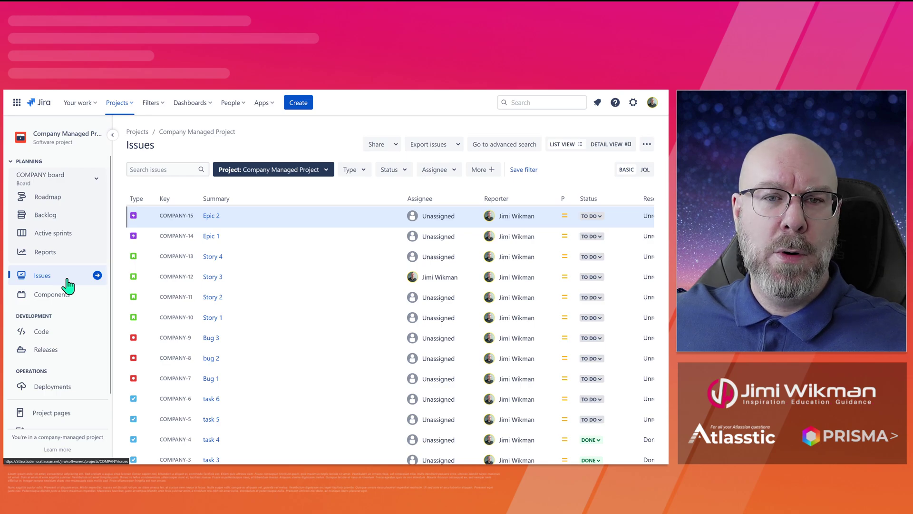
# Review the export formats and the additional bulk change and import actions offered for the Company Managed Project's issue list
pyautogui.click(434, 145)
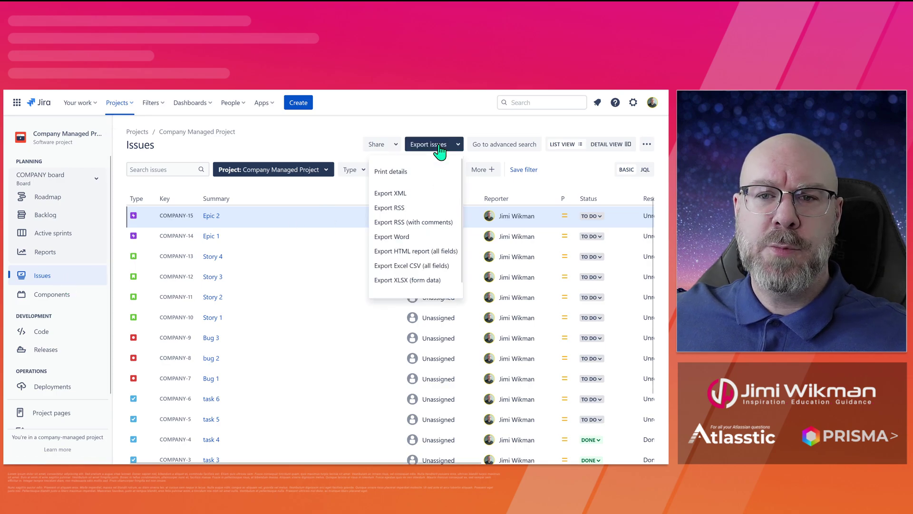
pyautogui.click(647, 144)
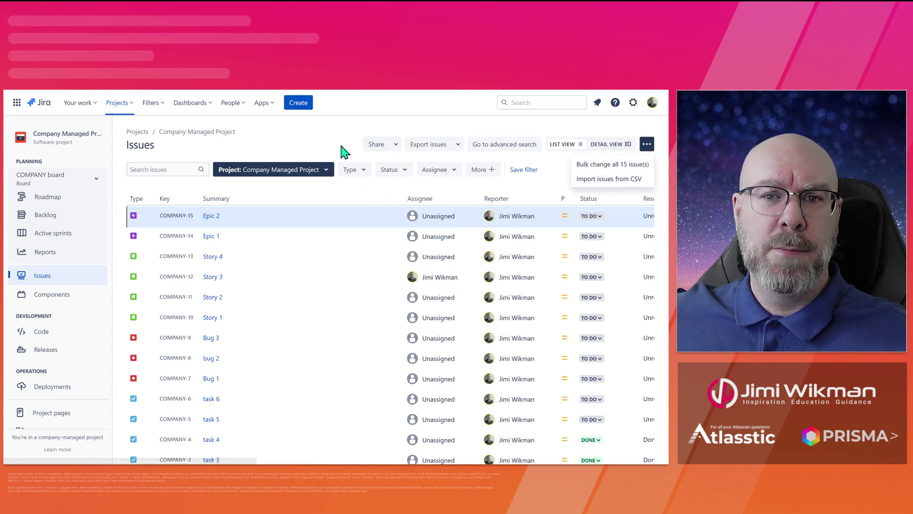
pyautogui.click(304, 148)
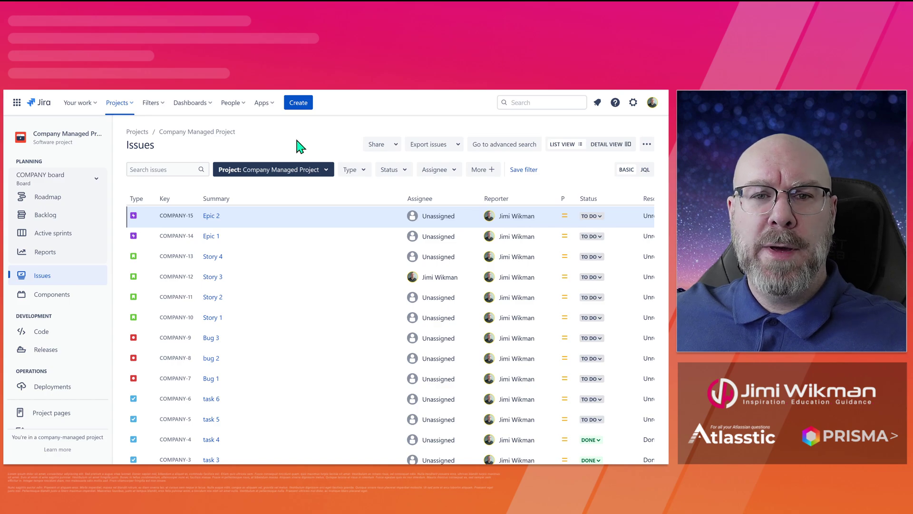
# Open the advanced issue search and review its export formats and additional actions
pyautogui.click(151, 104)
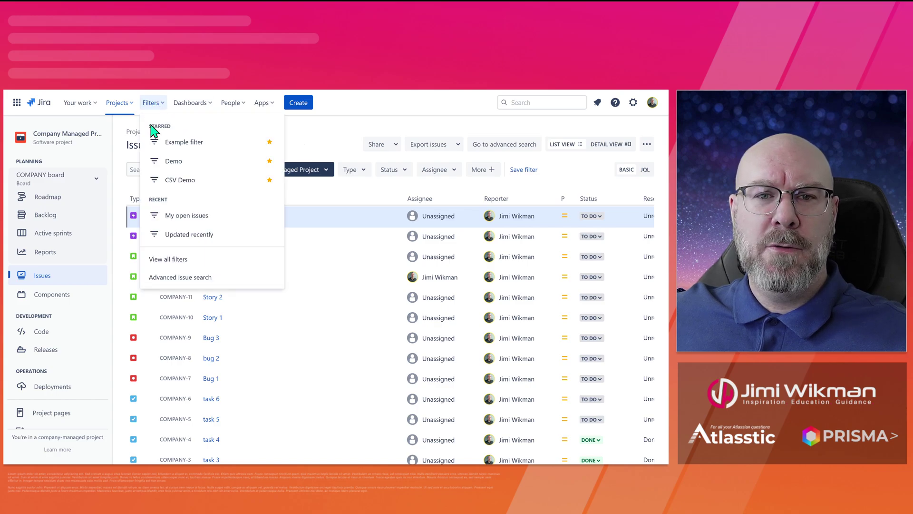
pyautogui.click(182, 278)
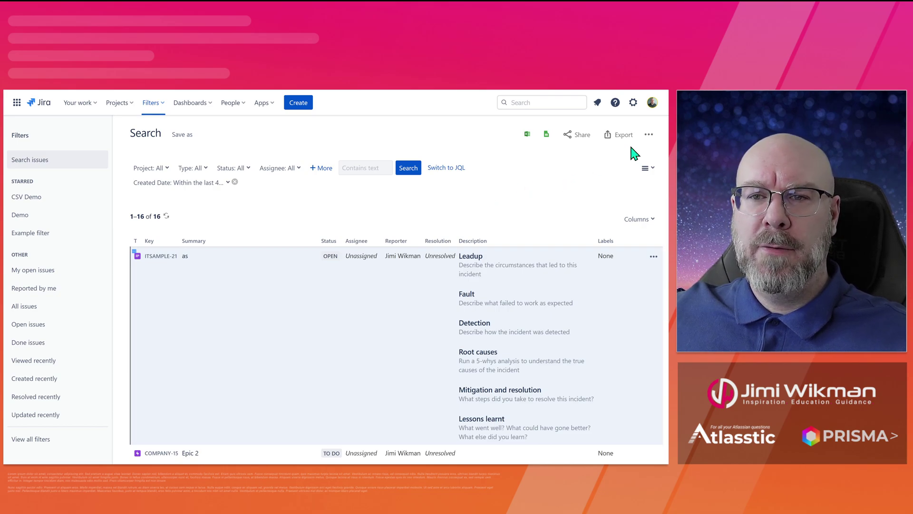
pyautogui.click(616, 137)
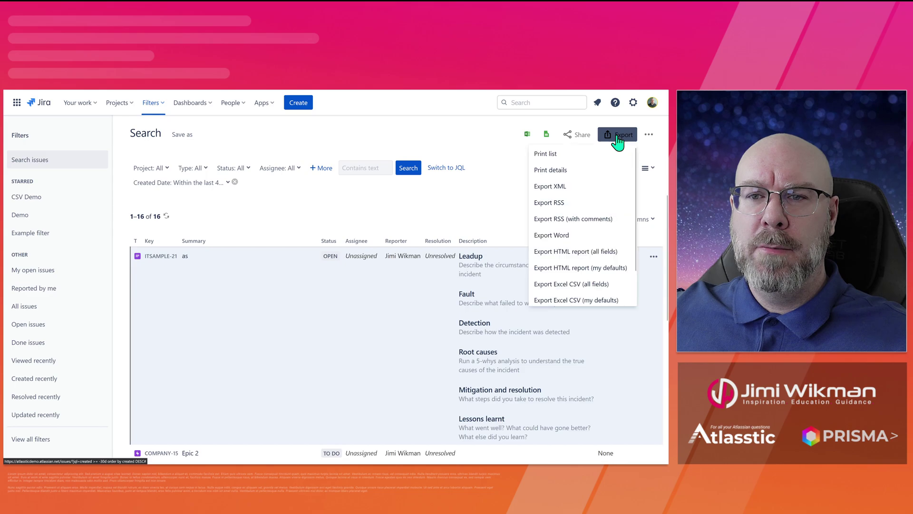
pyautogui.click(650, 135)
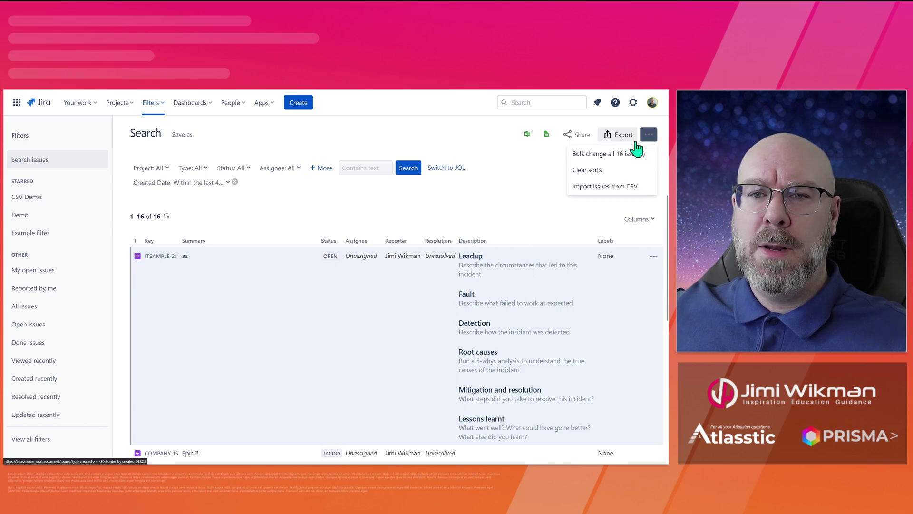
pyautogui.click(484, 142)
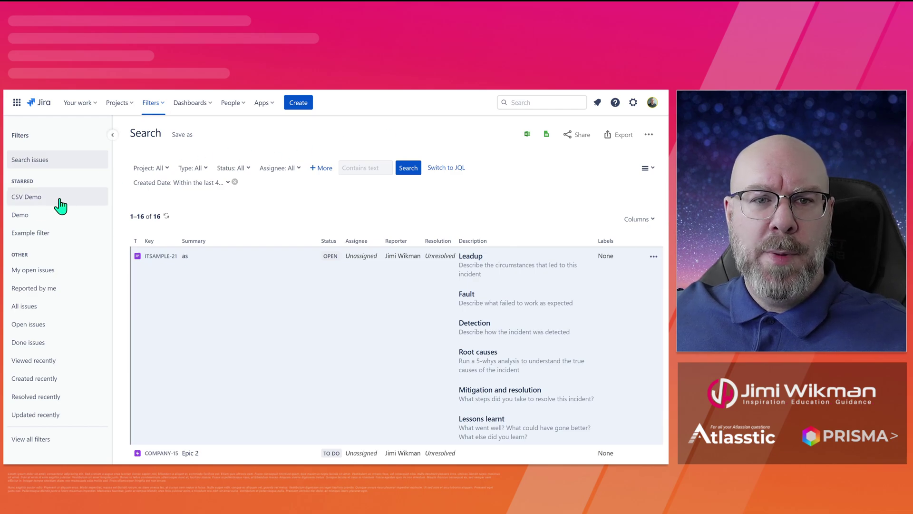
# Open the starred CSV Demo filter and look through its issues and all of its export formats
pyautogui.click(34, 199)
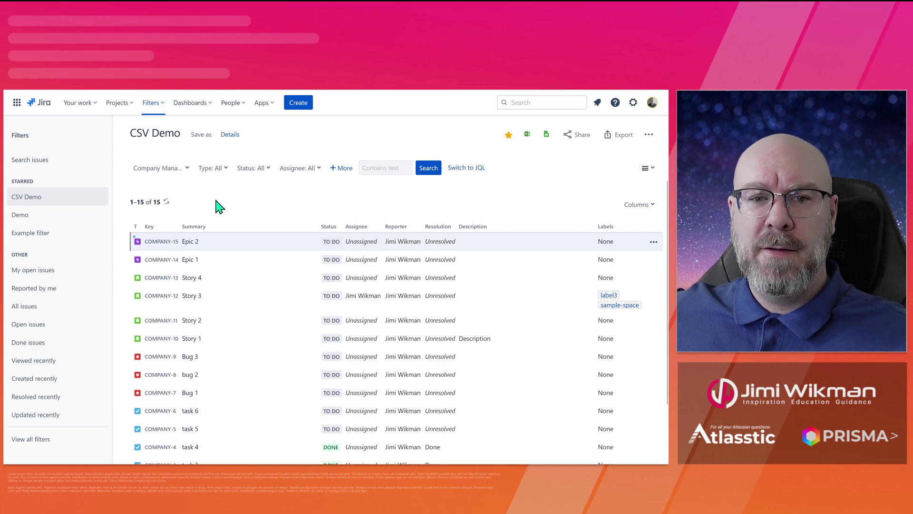
pyautogui.scroll(-3, 224, 257)
pyautogui.scroll(3, 232, 257)
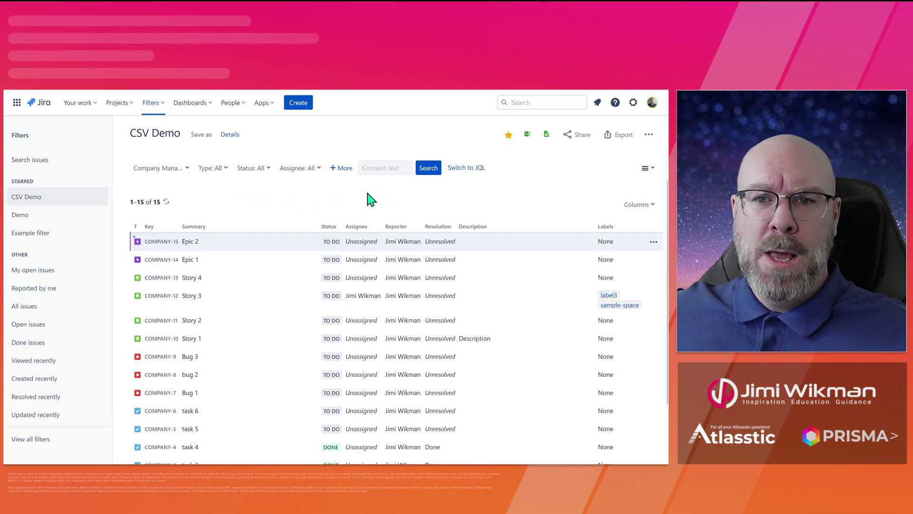
pyautogui.click(619, 141)
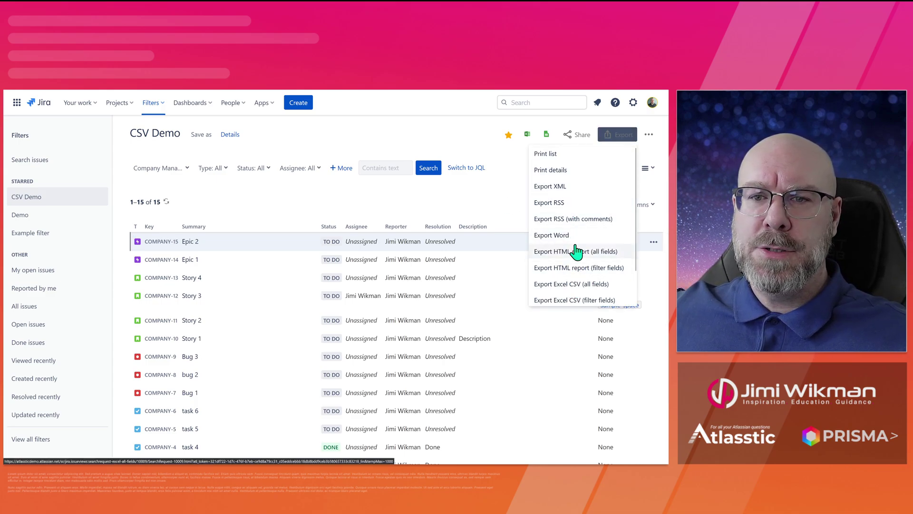
pyautogui.scroll(-1, 590, 190)
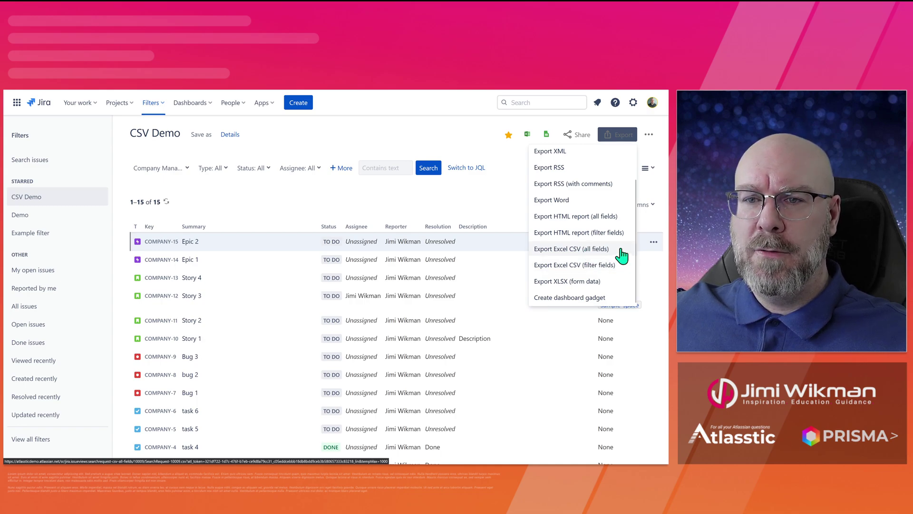
pyautogui.click(490, 207)
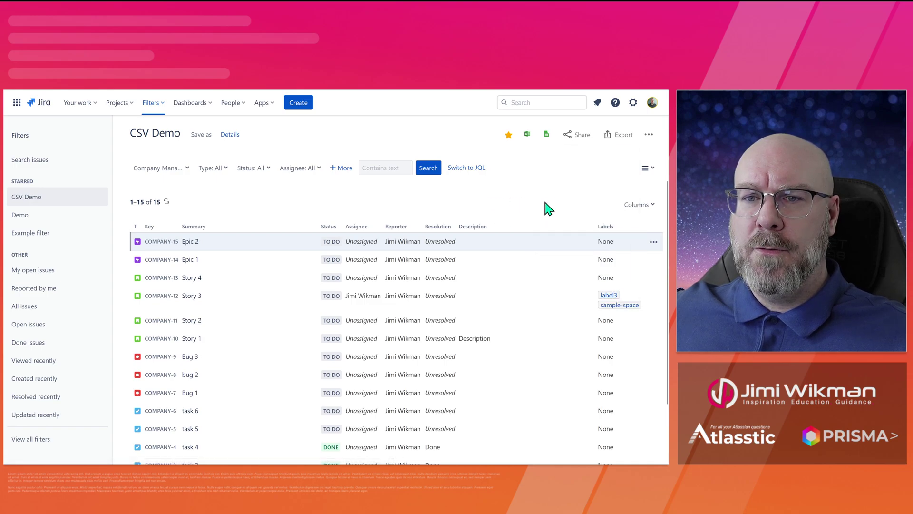
# Look through the columns selectable in My Defaults for the CSV Demo filter, and check its export formats again
pyautogui.click(635, 206)
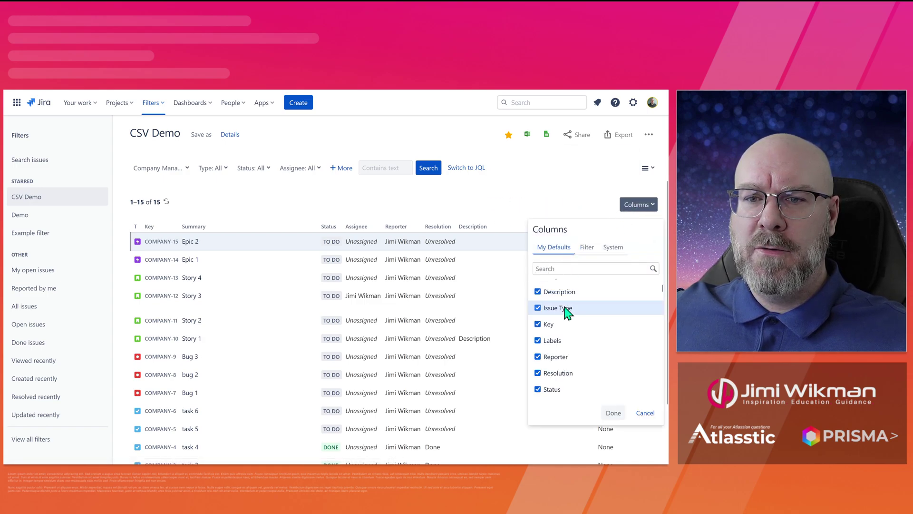
pyautogui.scroll(-15, 566, 310)
pyautogui.scroll(-3, 567, 311)
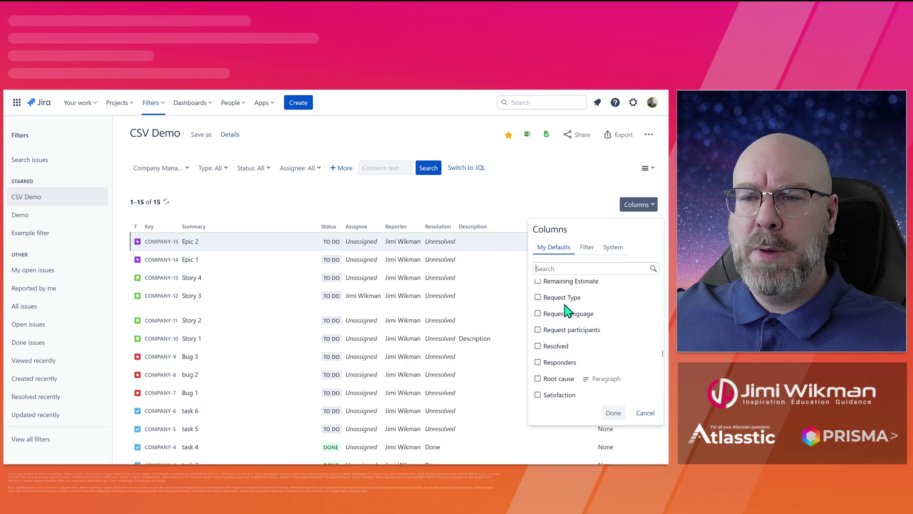
pyautogui.click(592, 204)
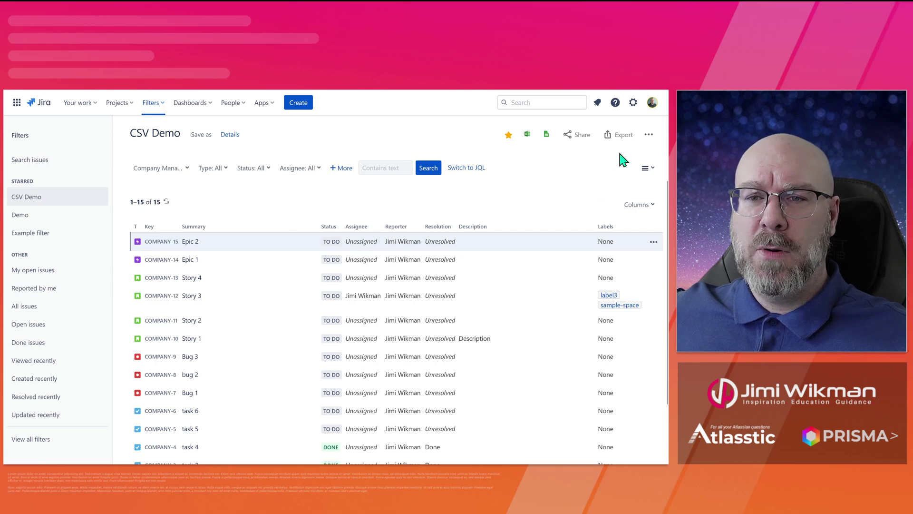
pyautogui.click(619, 135)
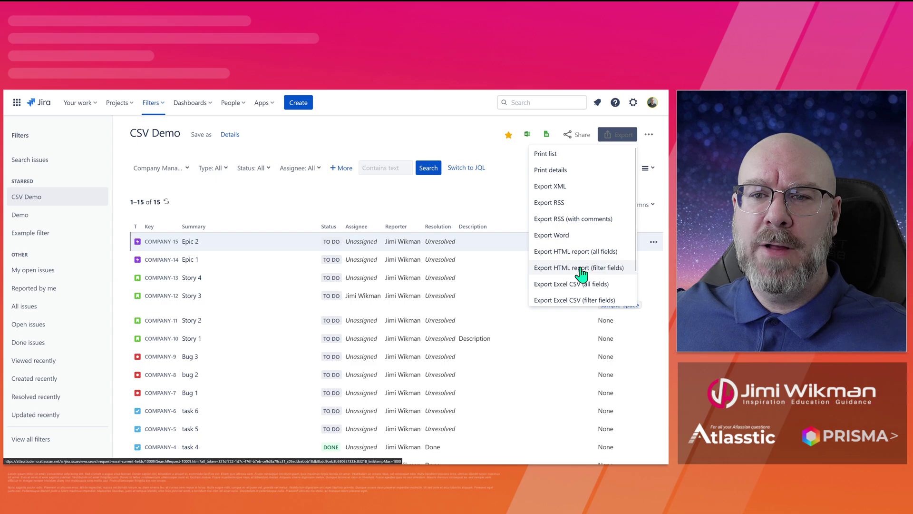
pyautogui.click(543, 199)
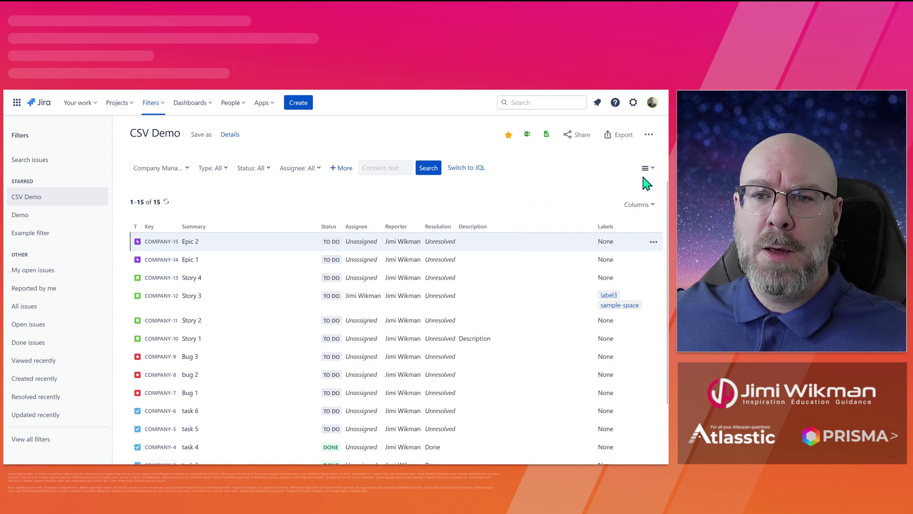
# Inspect the System column set for the CSV Demo filter, and leave the column settings without changes
pyautogui.click(639, 204)
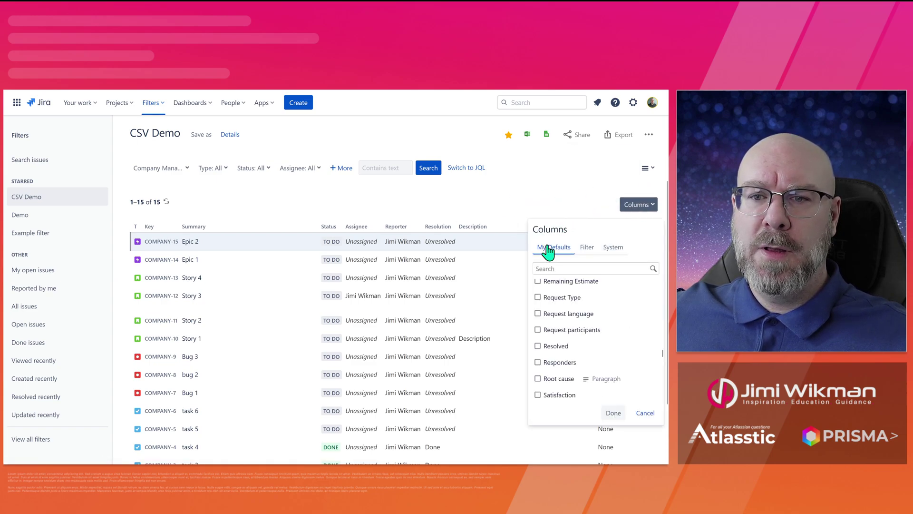
pyautogui.click(610, 248)
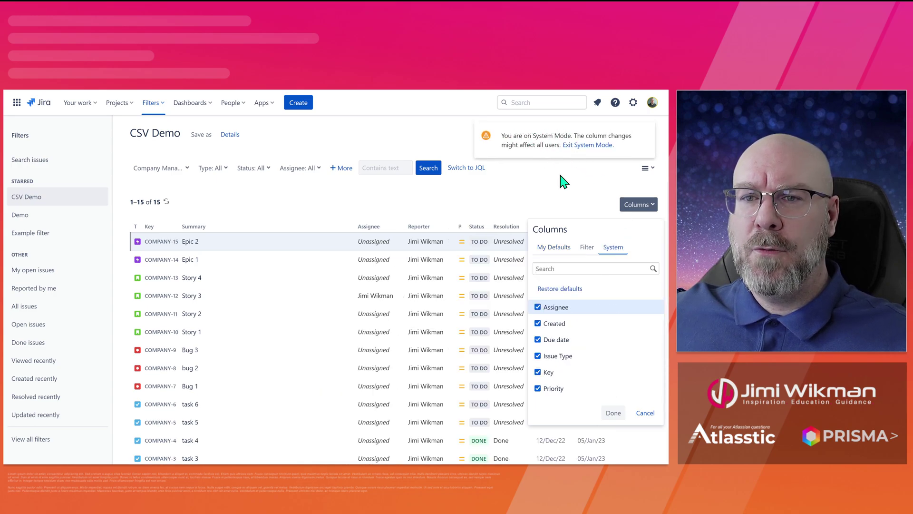
pyautogui.click(575, 253)
pyautogui.click(647, 173)
pyautogui.click(648, 172)
pyautogui.click(623, 136)
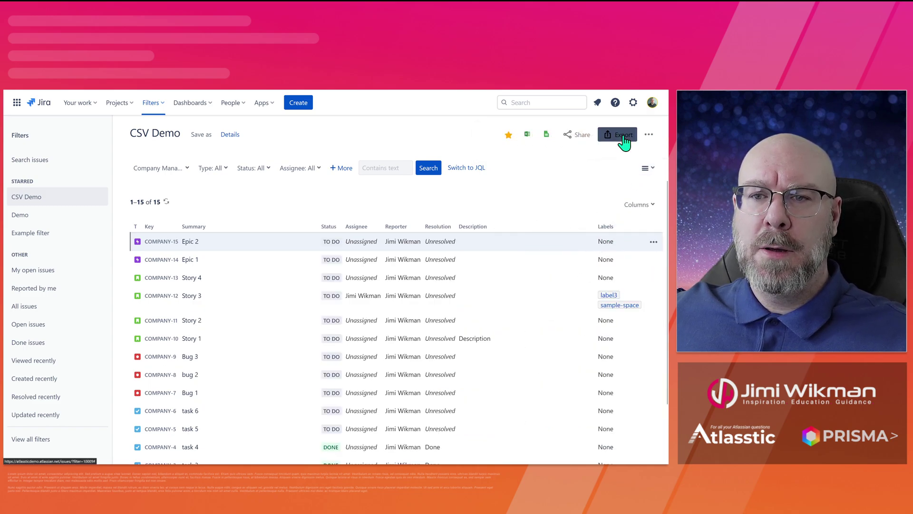
# Compare the My Defaults column set with the Filter column set of the CSV Demo filter
pyautogui.click(648, 204)
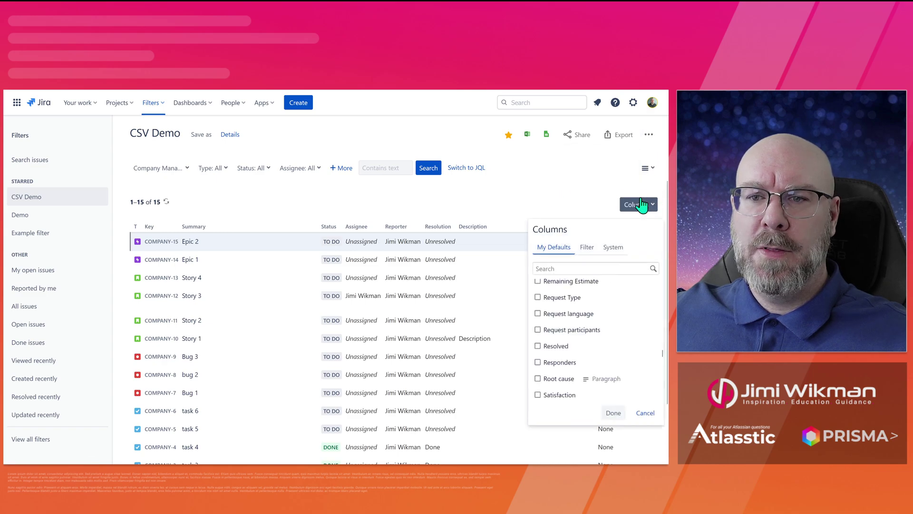
pyautogui.click(588, 249)
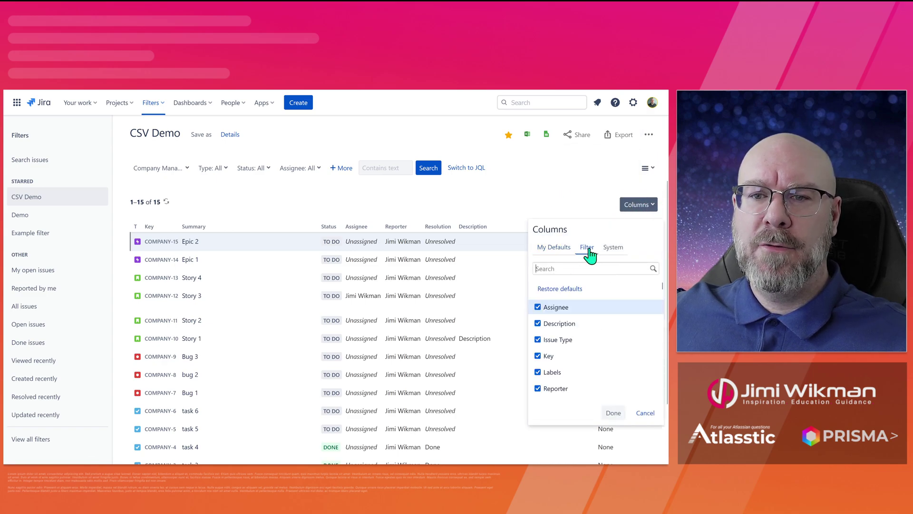
pyautogui.click(641, 204)
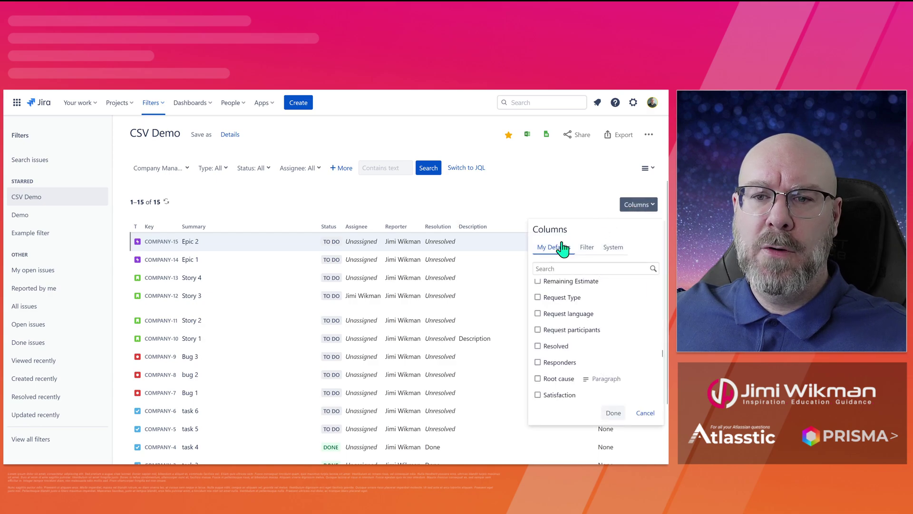
pyautogui.click(587, 247)
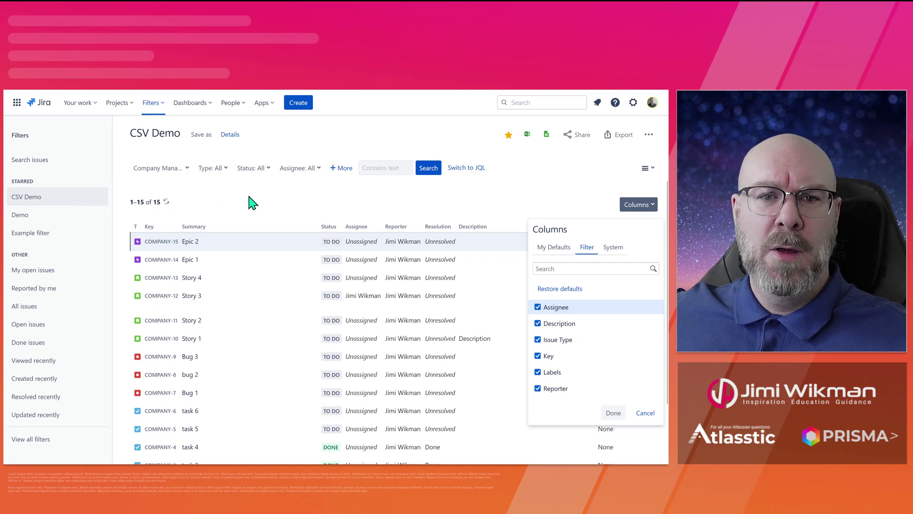
# Return to the advanced issue search and examine which column sets it offers for unsaved results
pyautogui.click(162, 103)
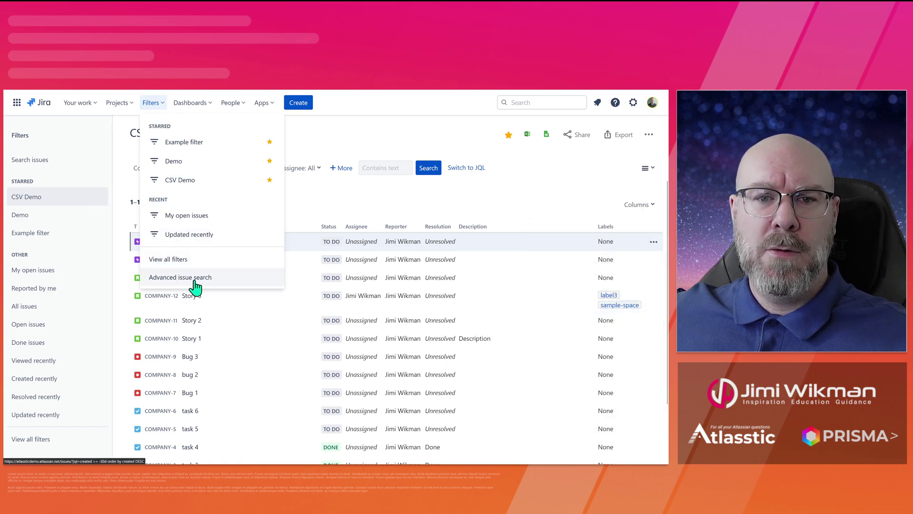
pyautogui.click(285, 278)
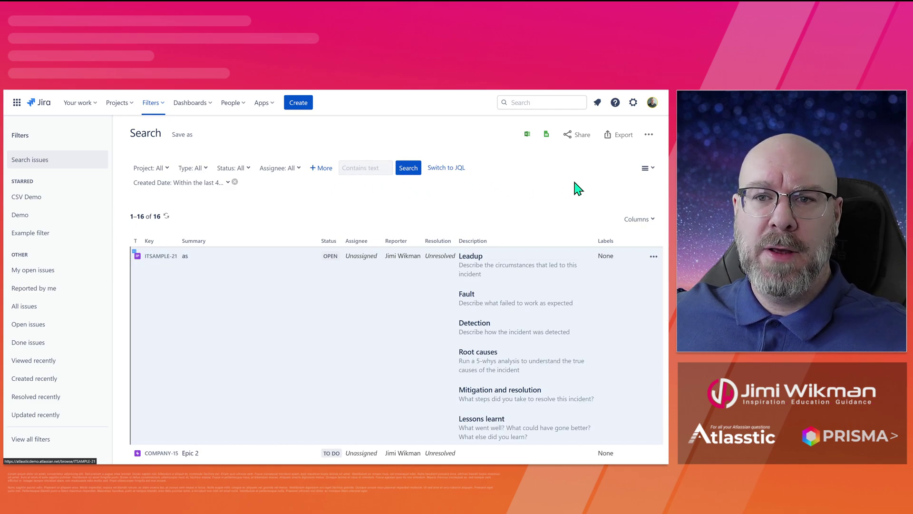
pyautogui.click(652, 169)
pyautogui.click(657, 169)
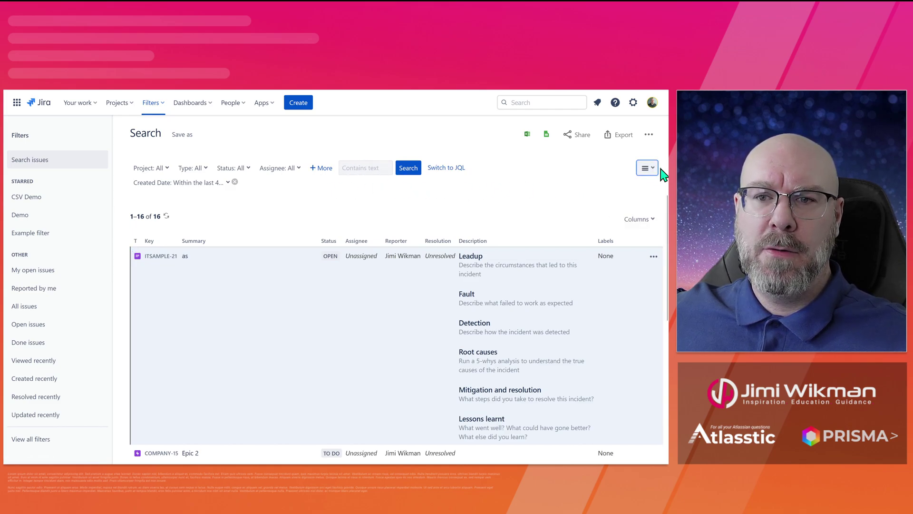
pyautogui.click(639, 219)
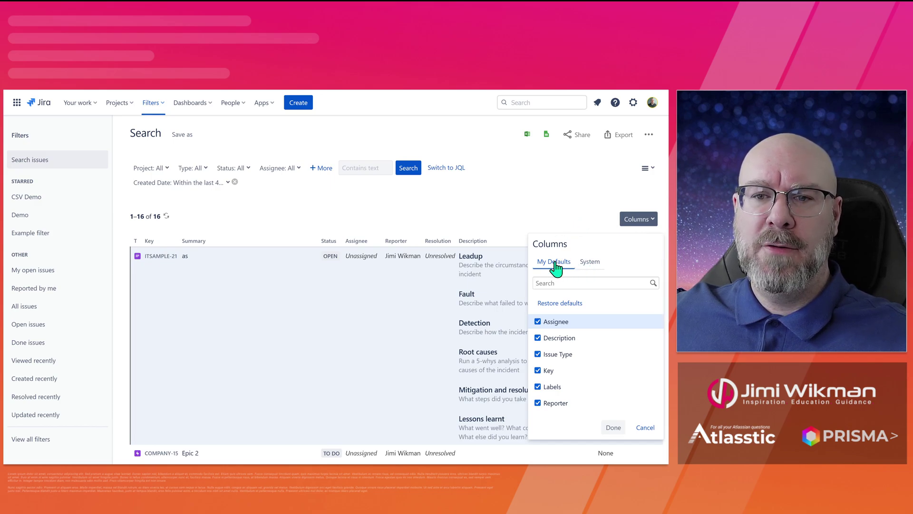
pyautogui.click(452, 195)
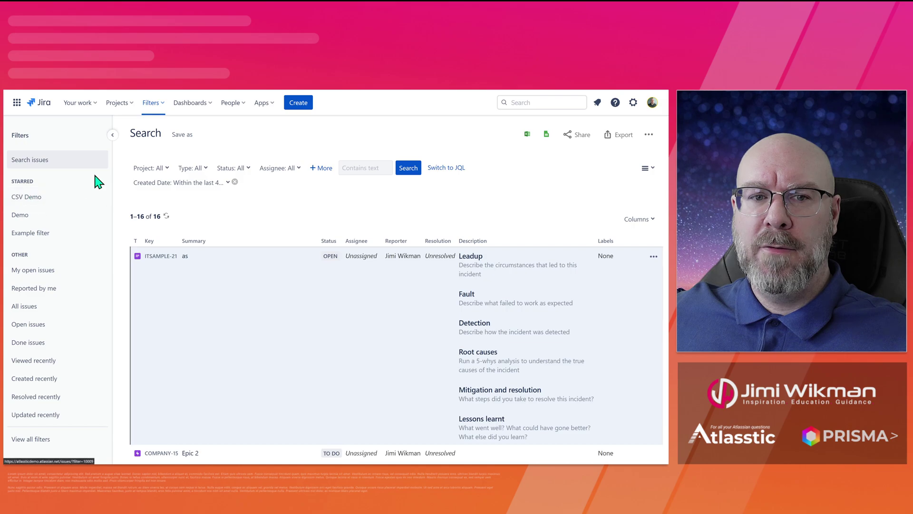
# Review the export formats for the unsaved search, including Excel CSV with all fields or my defaults
pyautogui.click(612, 138)
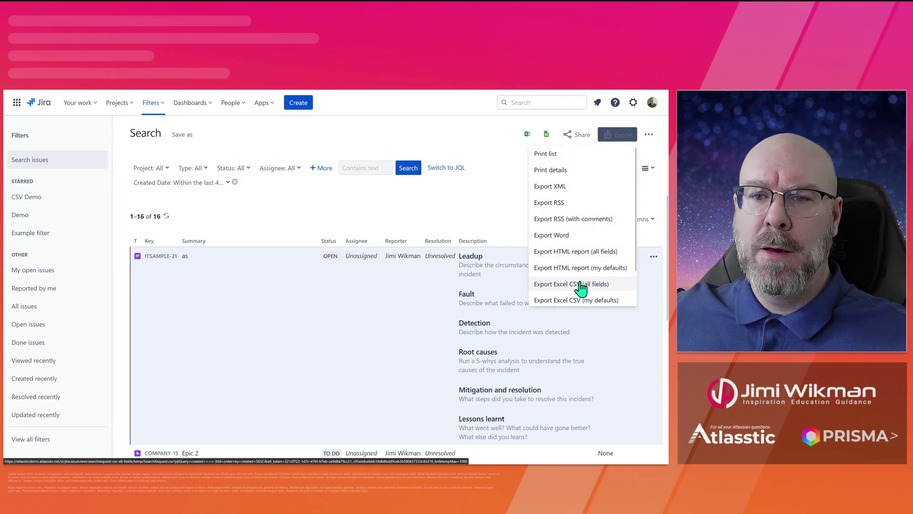
pyautogui.scroll(-1, 576, 287)
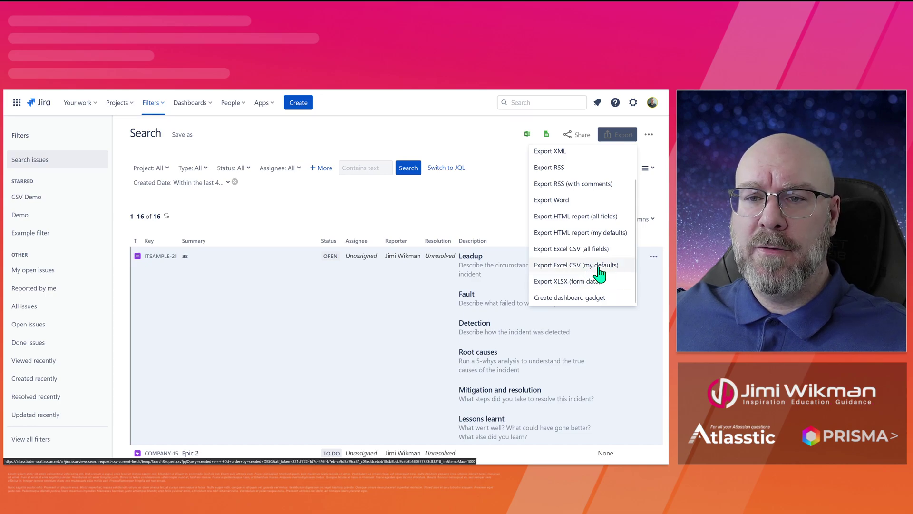
pyautogui.click(502, 210)
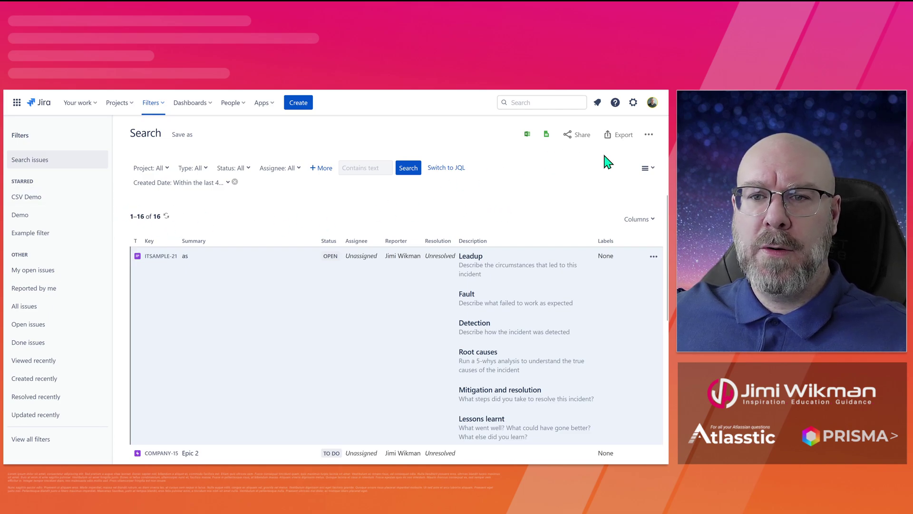
# Check the unsaved search's My Defaults columns once more and reopen the starred CSV Demo filter
pyautogui.click(632, 218)
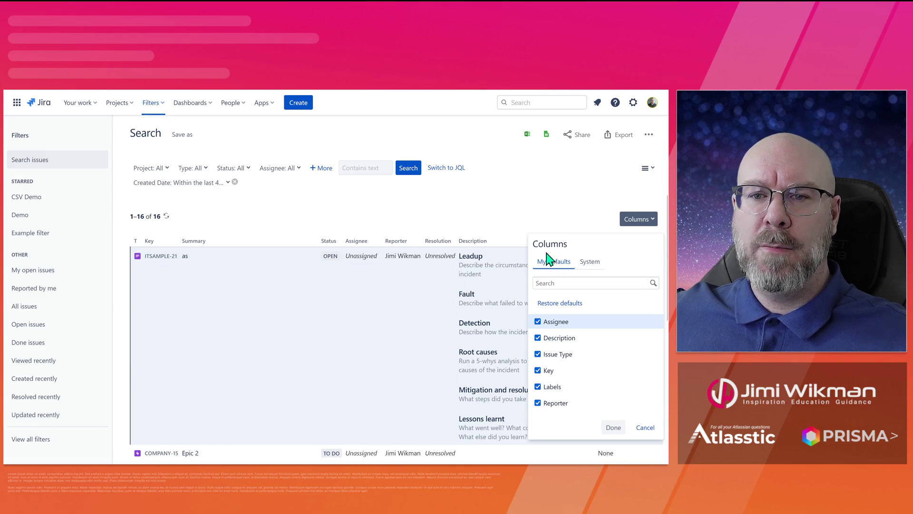
pyautogui.click(43, 197)
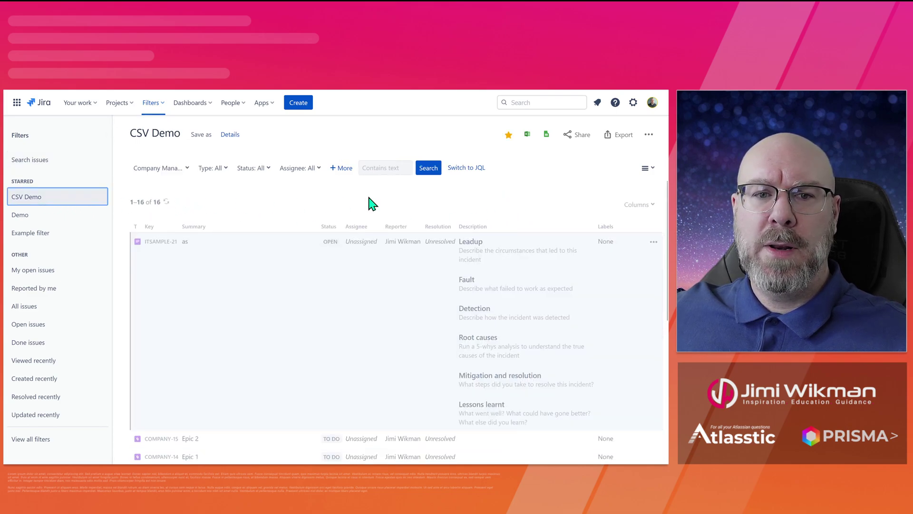
# Compare the My Defaults and Filter column sets of the CSV Demo filter and review its available export formats
pyautogui.click(641, 206)
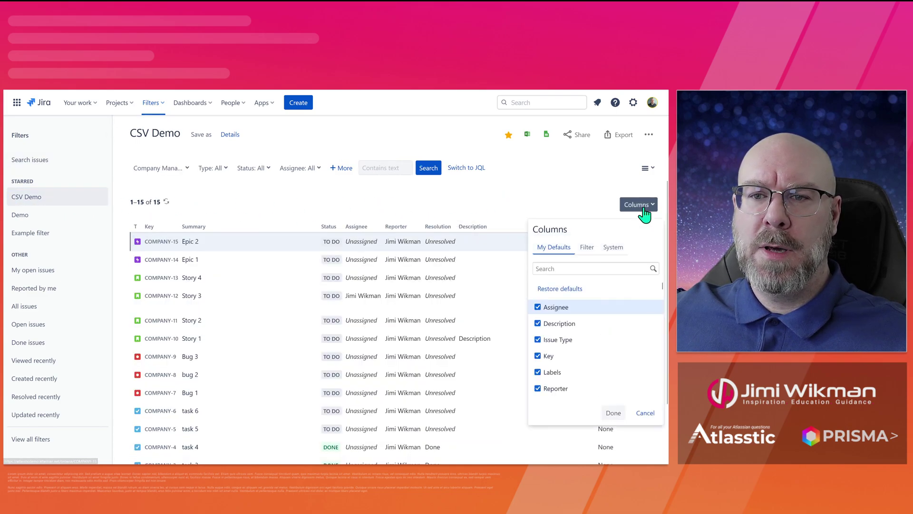
pyautogui.click(588, 251)
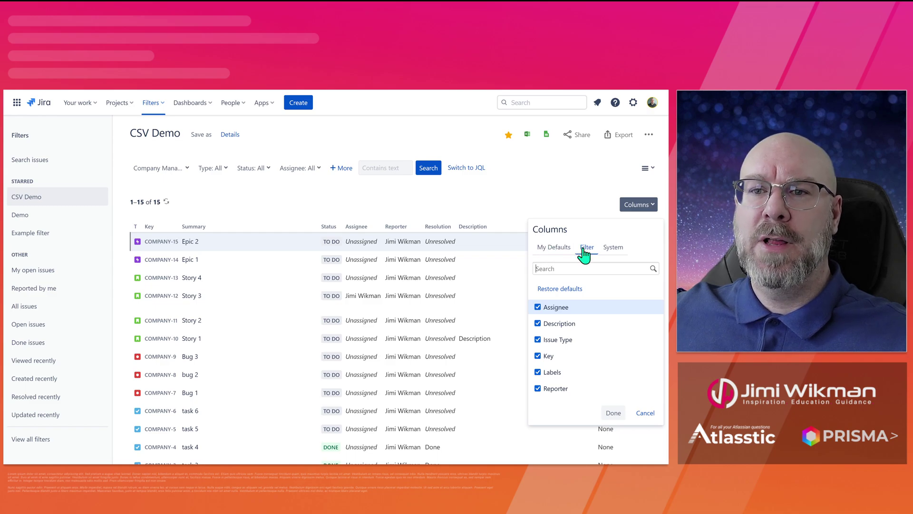
pyautogui.click(565, 184)
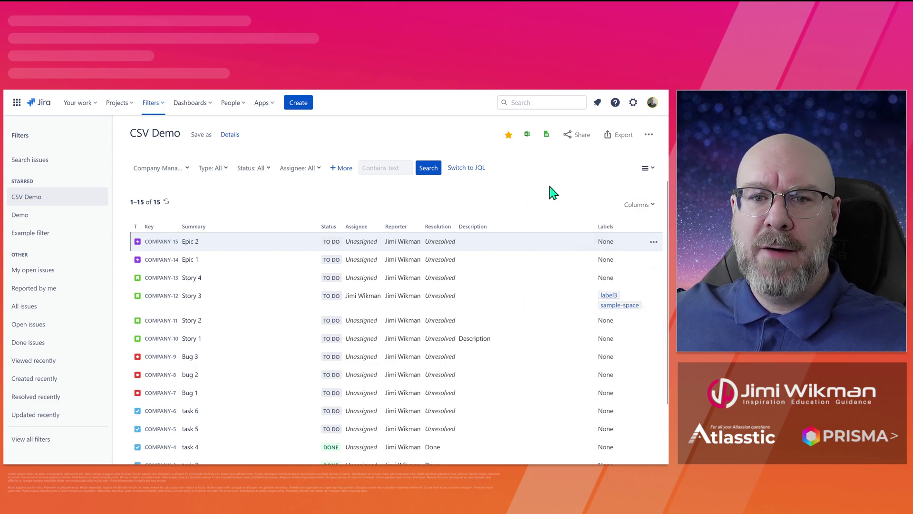
pyautogui.click(614, 135)
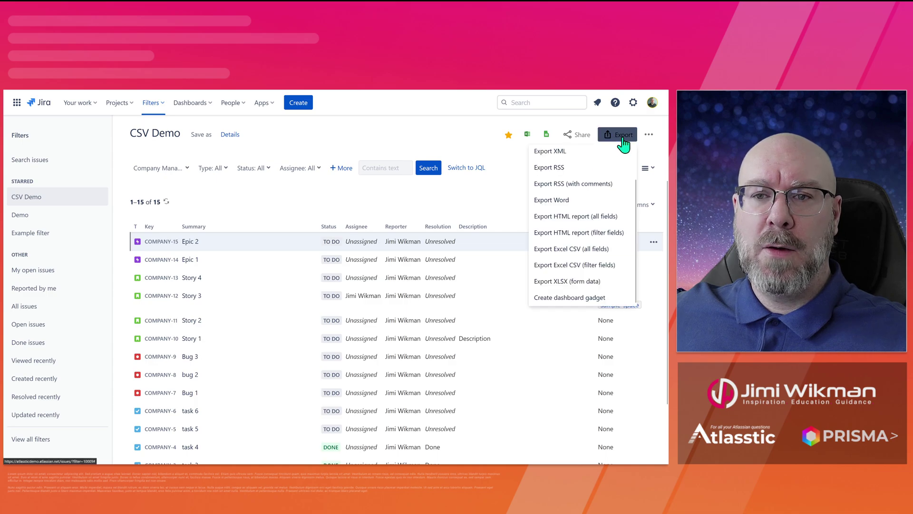
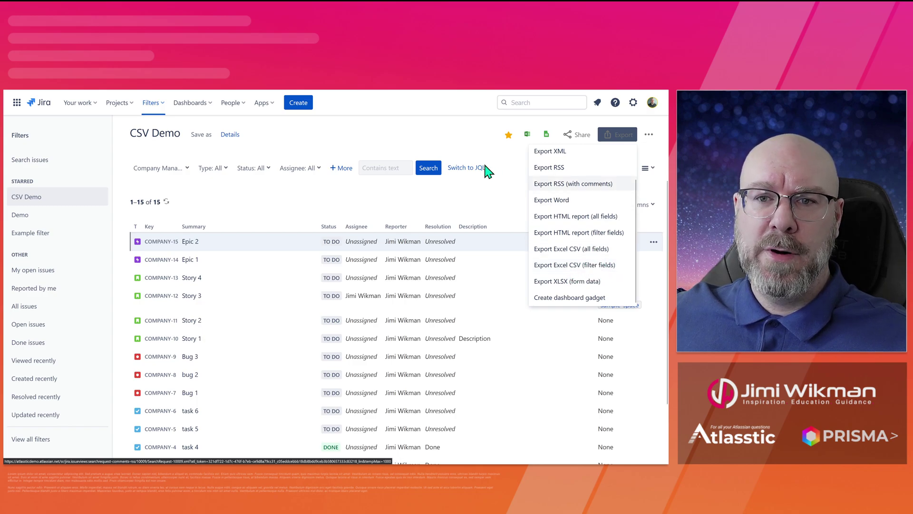
pyautogui.click(462, 134)
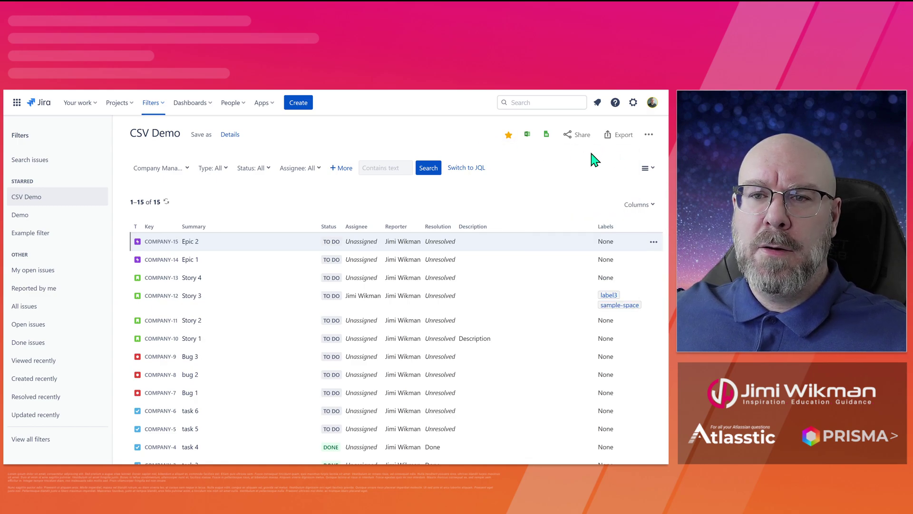
# Export the CSV Demo filter's issues as Excel CSV with the filter fields
pyautogui.click(623, 135)
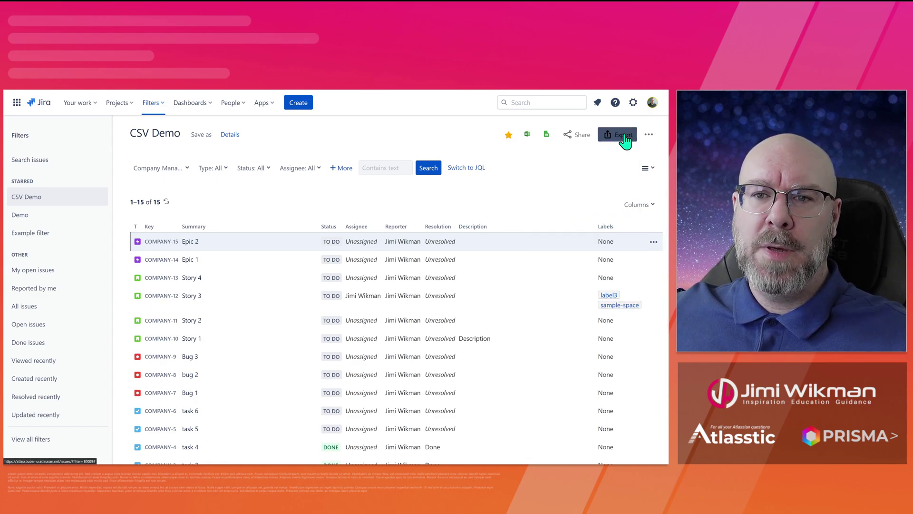
pyautogui.click(605, 264)
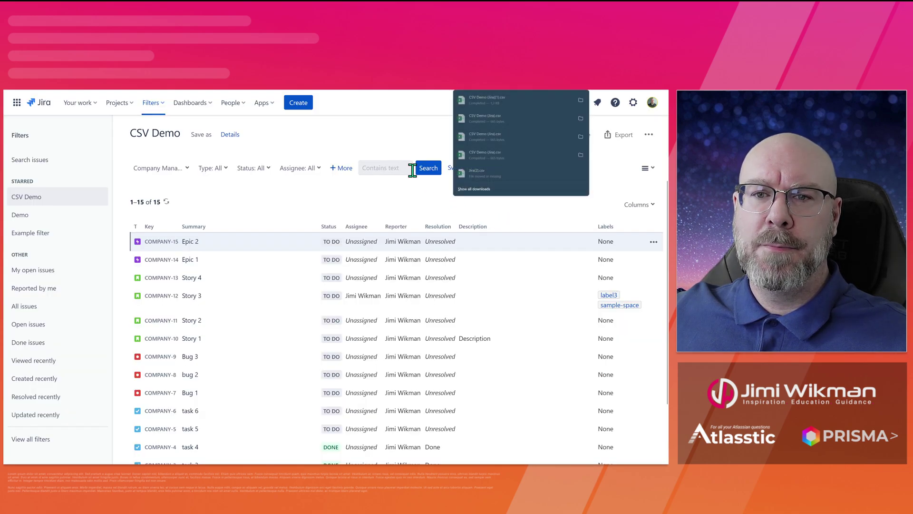
pyautogui.click(408, 132)
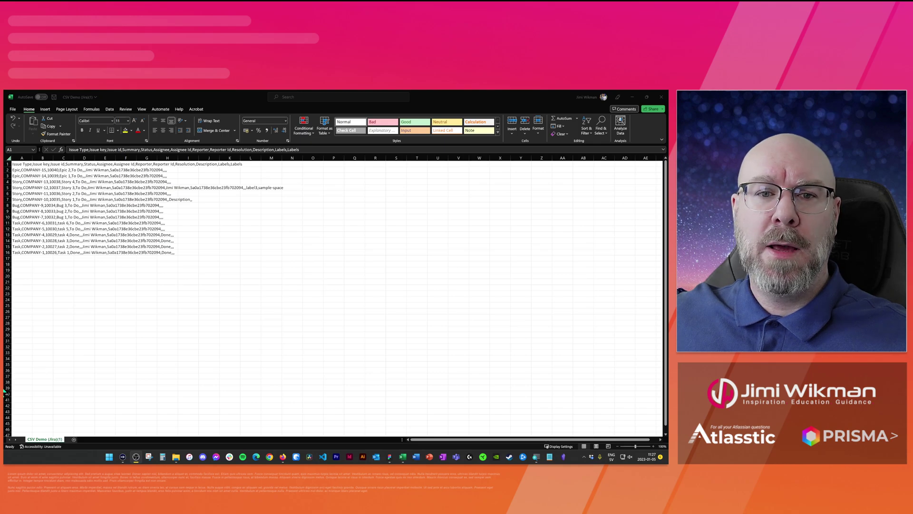
# In Excel, split column A of the exported CSV with Text to Columns, using delimited data, comma as delimiter and General format
pyautogui.click(21, 164)
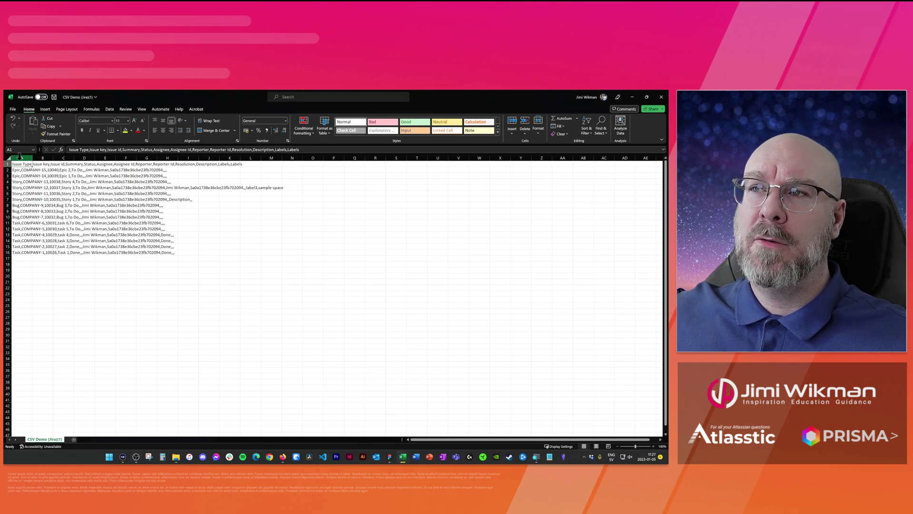
pyautogui.click(19, 157)
pyautogui.click(110, 109)
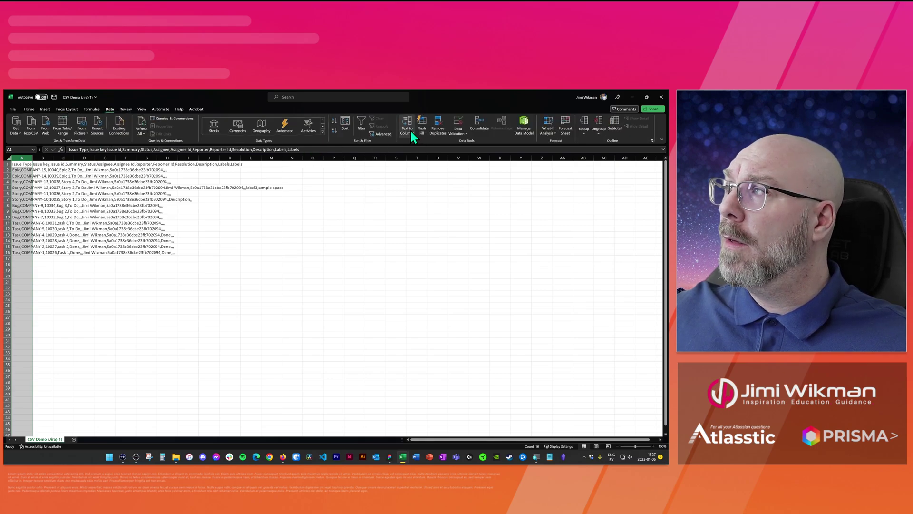
pyautogui.click(410, 133)
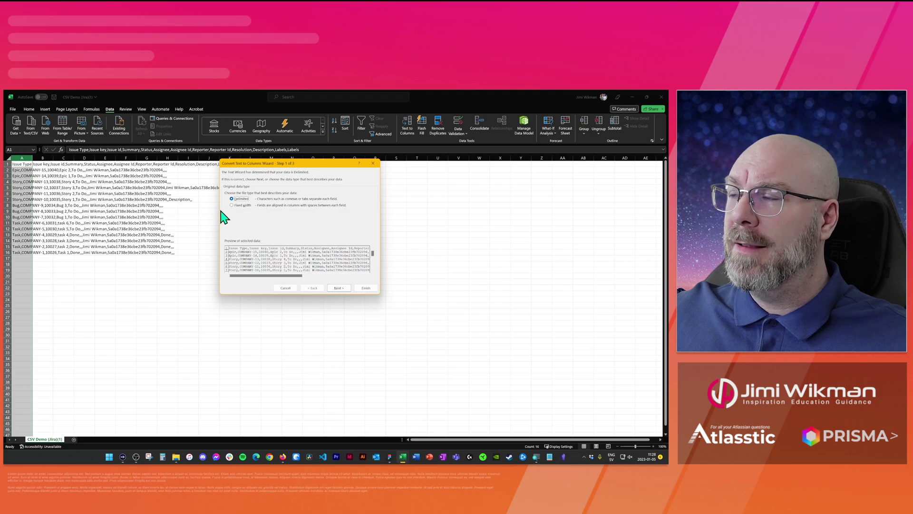
pyautogui.click(343, 288)
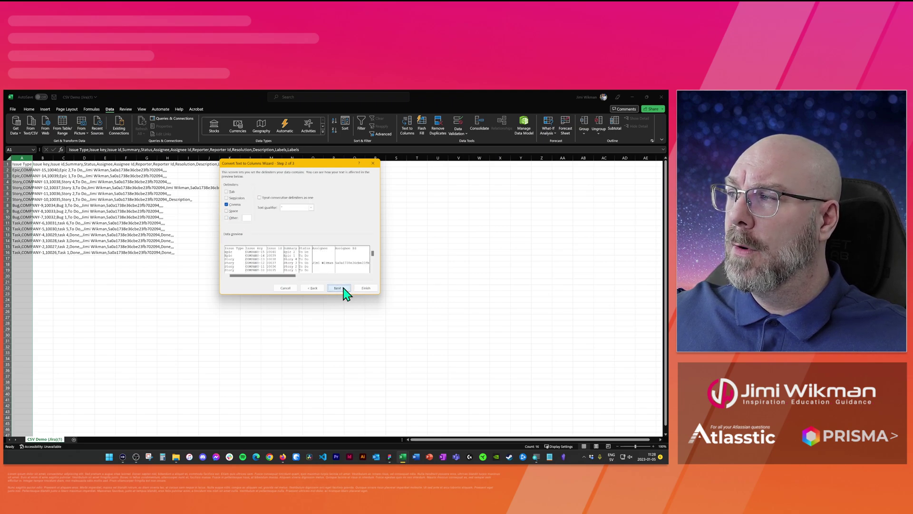
pyautogui.click(228, 192)
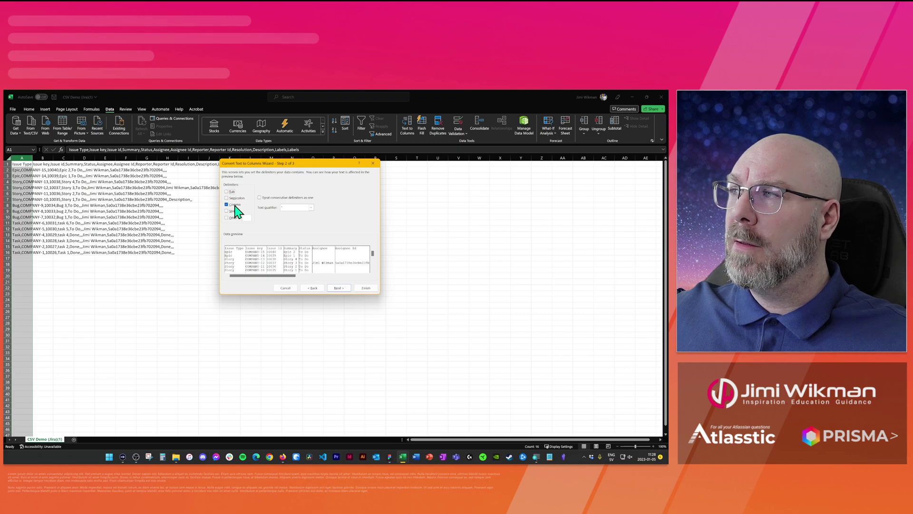
pyautogui.click(340, 288)
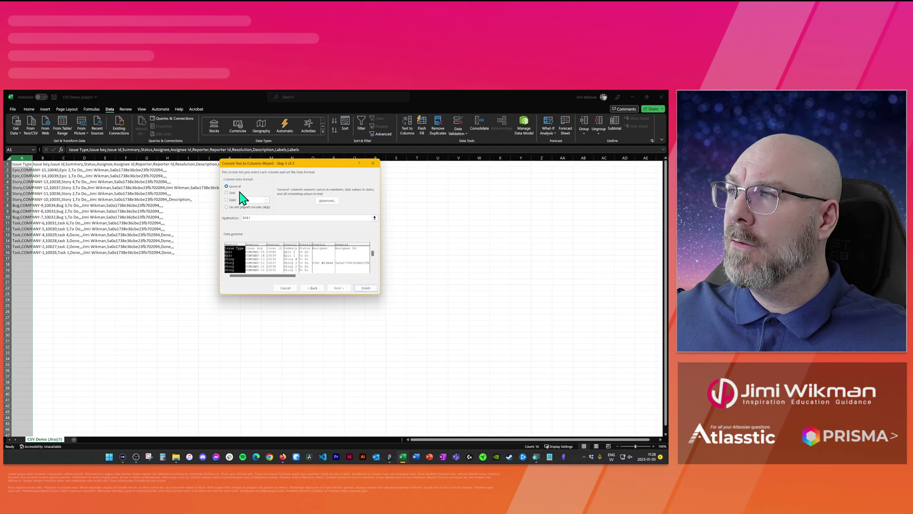
pyautogui.click(365, 288)
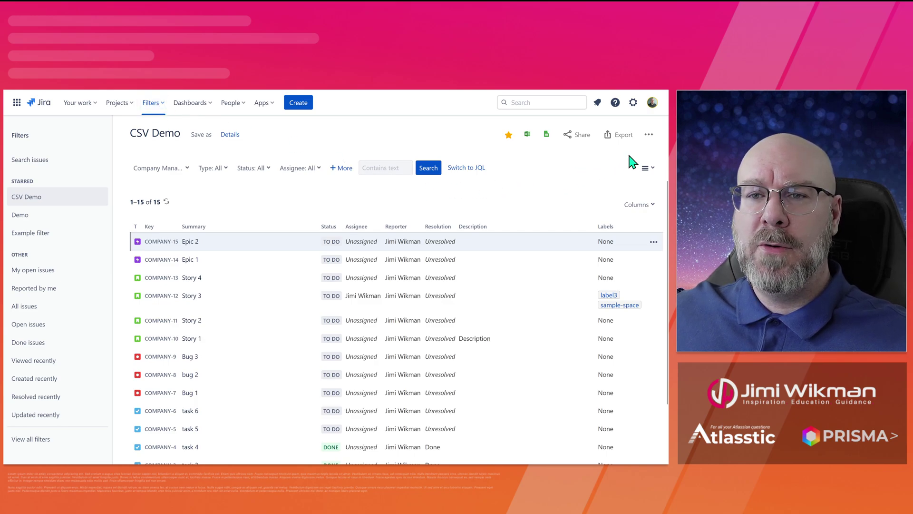
# Back in Jira, open the CSV issue import from the CSV Demo filter's results
pyautogui.click(649, 135)
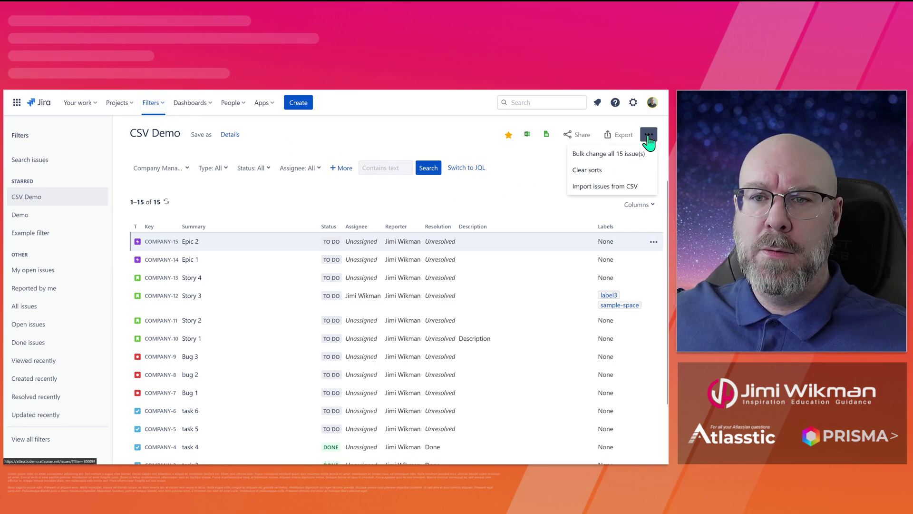
pyautogui.click(611, 186)
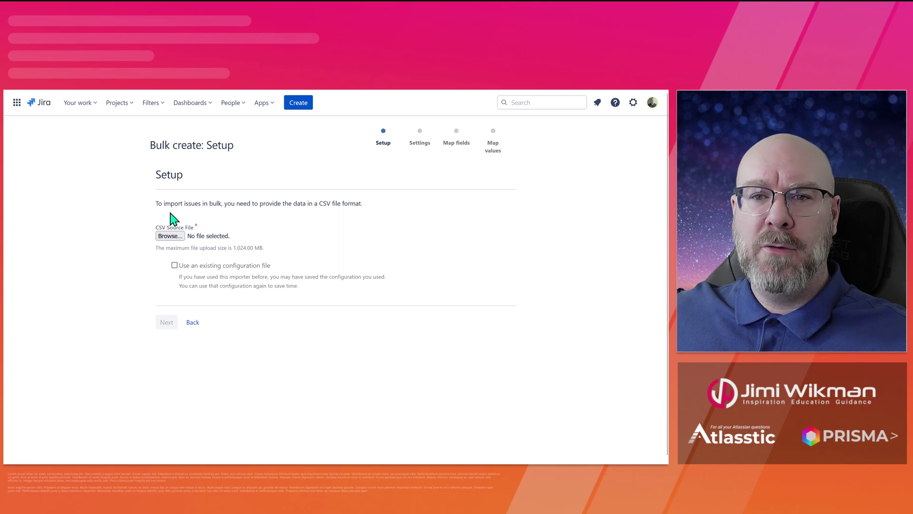
# Open the issue list of the Company Managed Project and start importing issues from CSV there
pyautogui.click(119, 104)
pyautogui.click(136, 152)
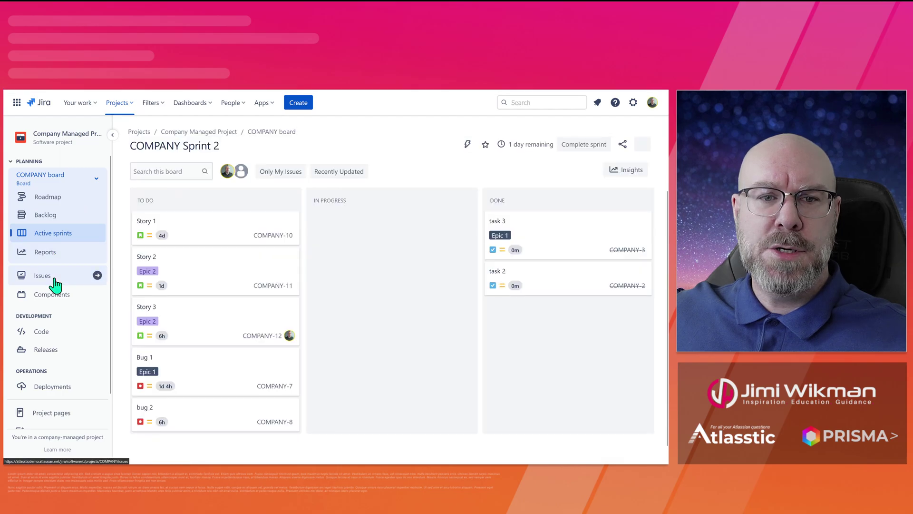
pyautogui.click(57, 279)
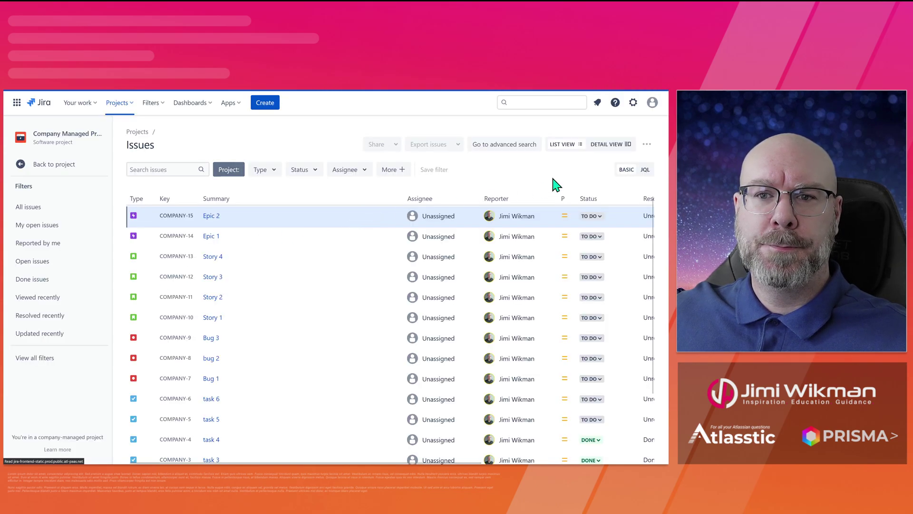
pyautogui.click(647, 144)
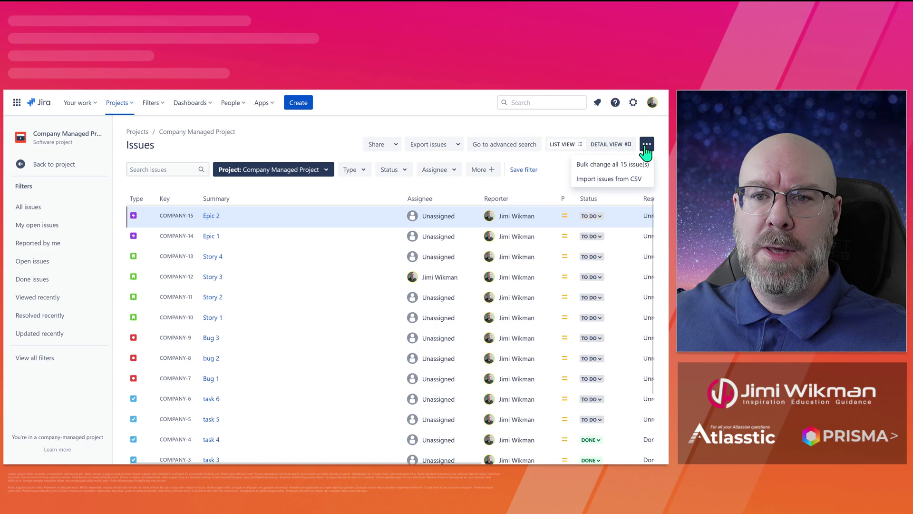
pyautogui.click(618, 179)
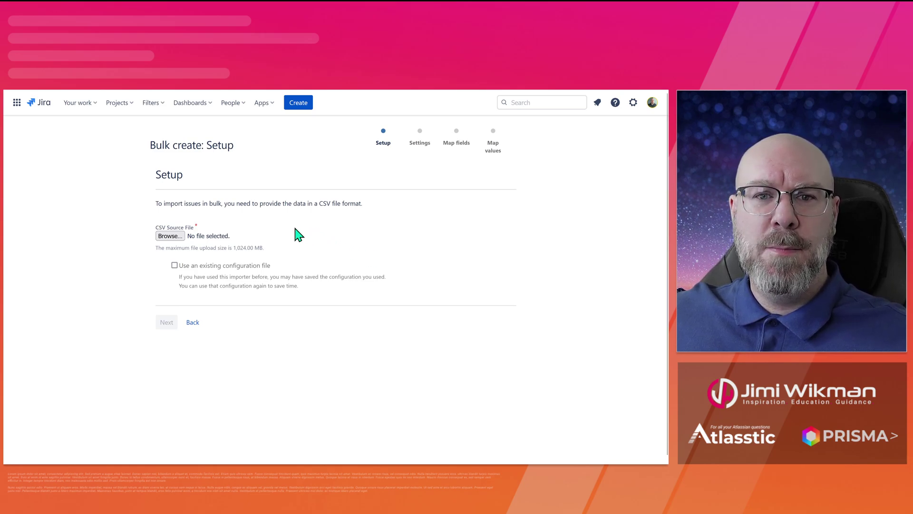
# Select CSV Demo (Jira).csv from Downloads as the import source and continue to the settings without an existing configuration file
pyautogui.click(170, 236)
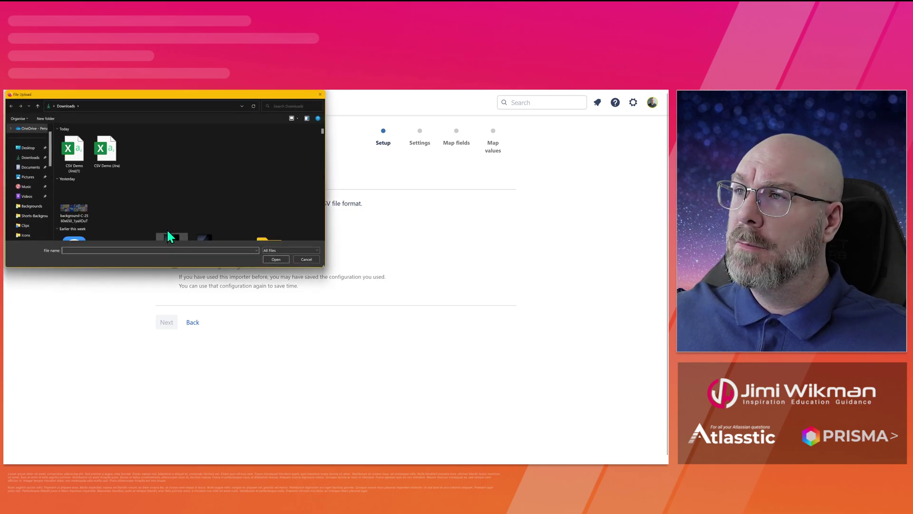
pyautogui.click(106, 151)
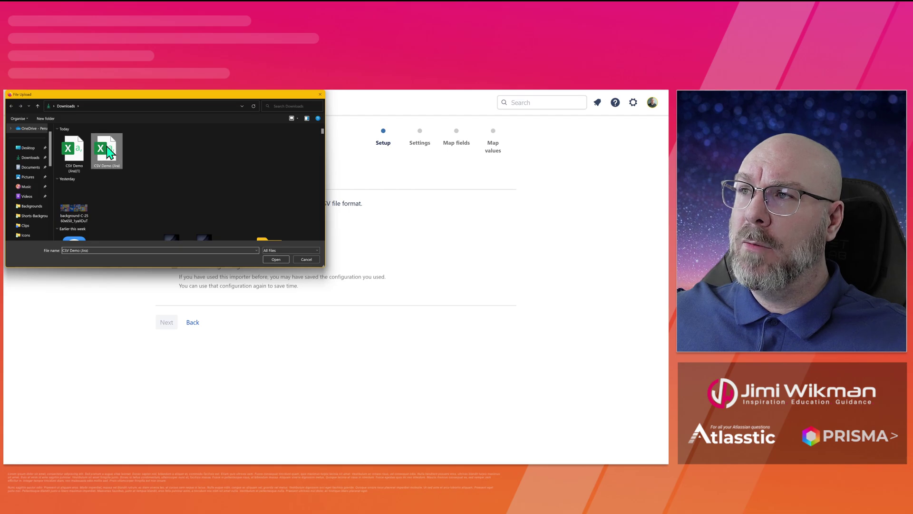
pyautogui.click(276, 259)
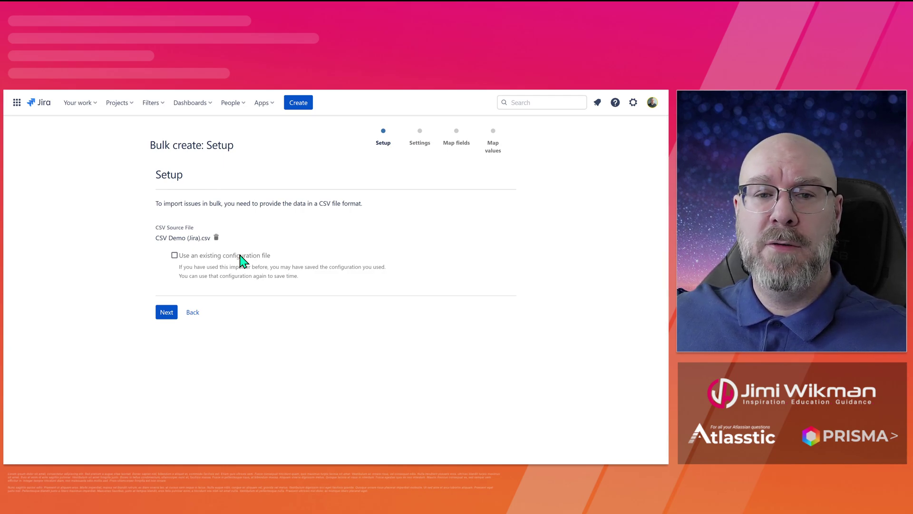
pyautogui.click(175, 256)
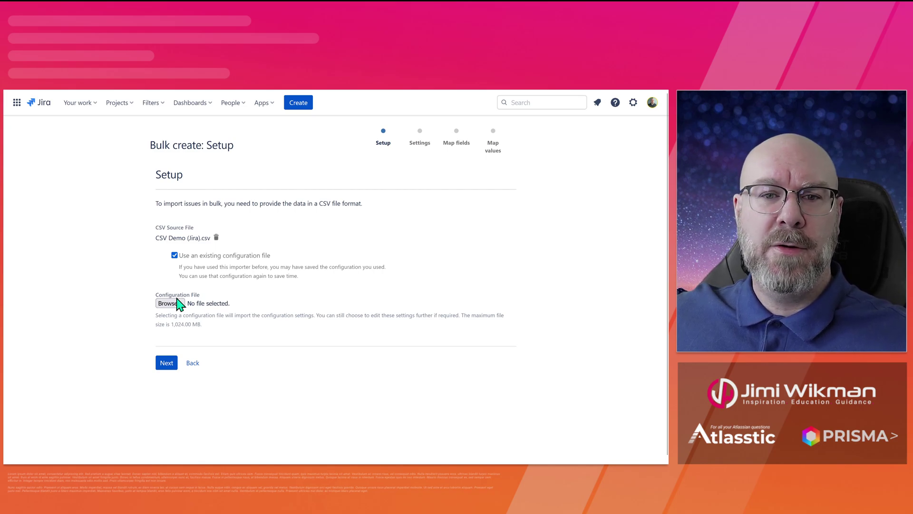
pyautogui.click(174, 255)
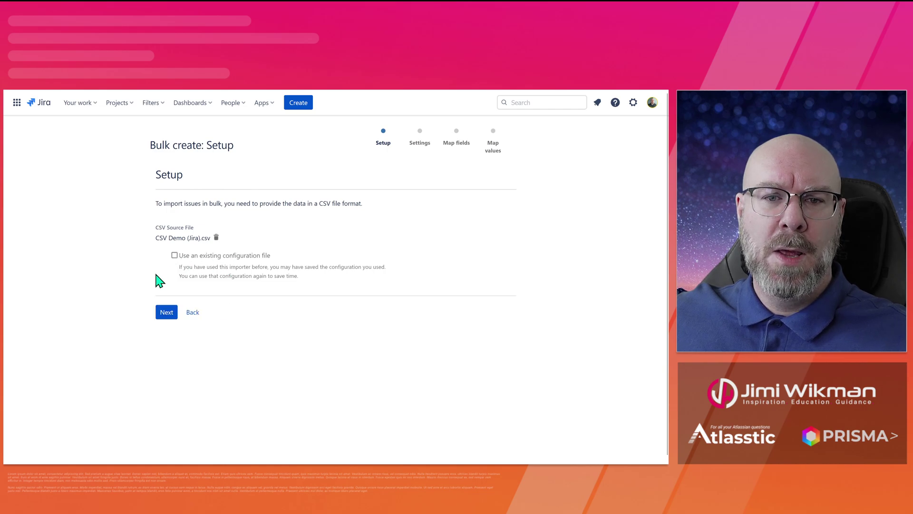
pyautogui.click(162, 318)
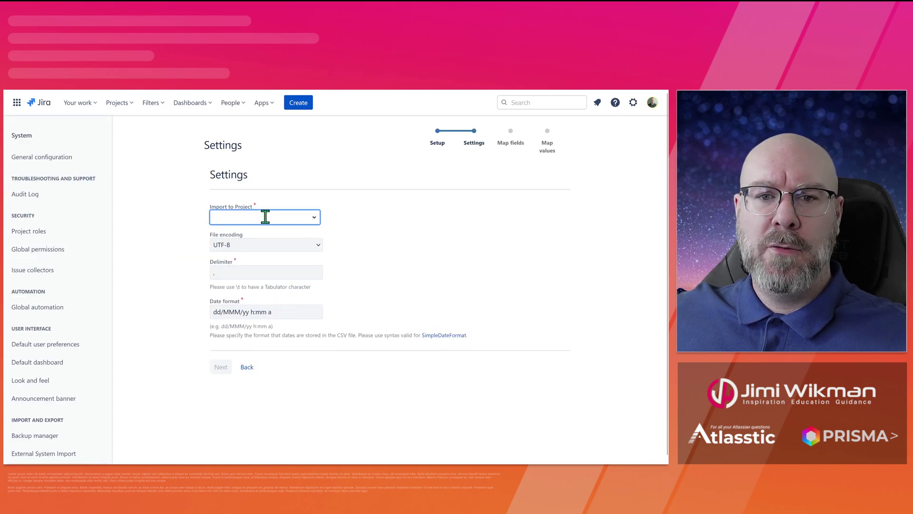
# Set the project to import into to Import Demo and review the available file encodings, keeping UTF-8
pyautogui.click(314, 217)
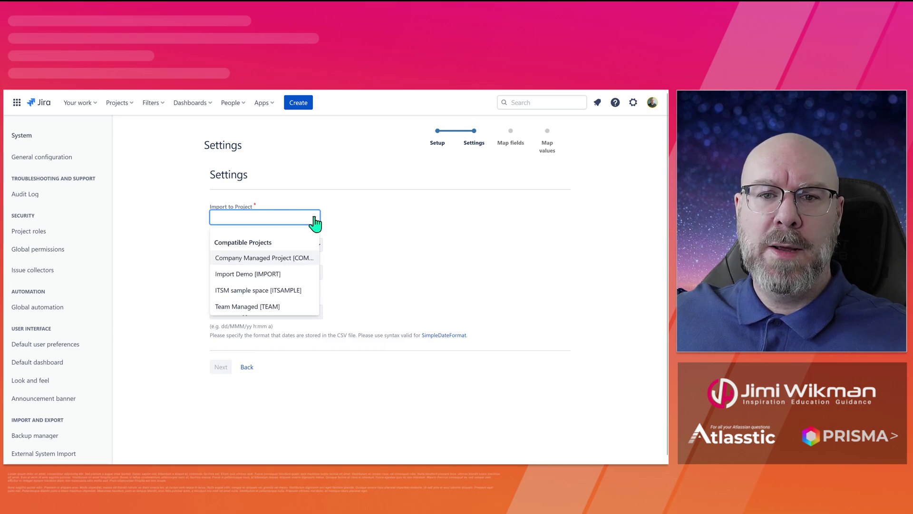
pyautogui.click(255, 275)
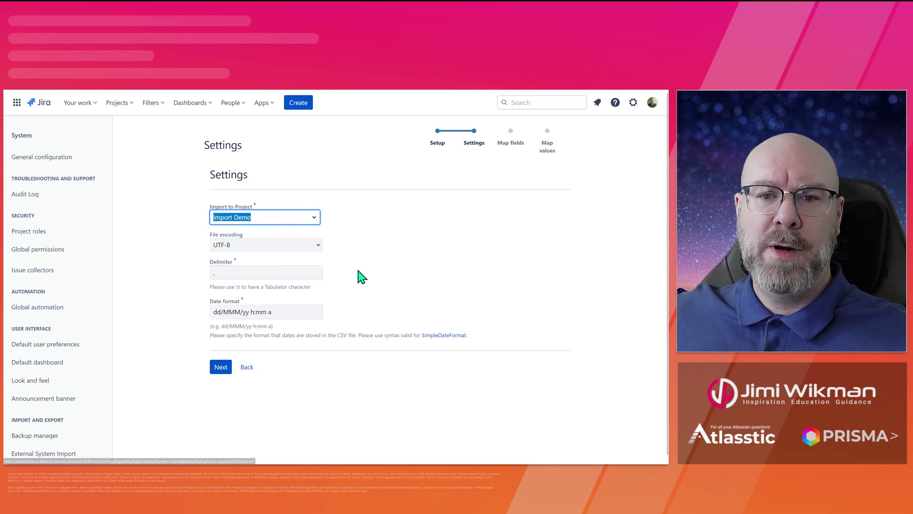
pyautogui.click(263, 253)
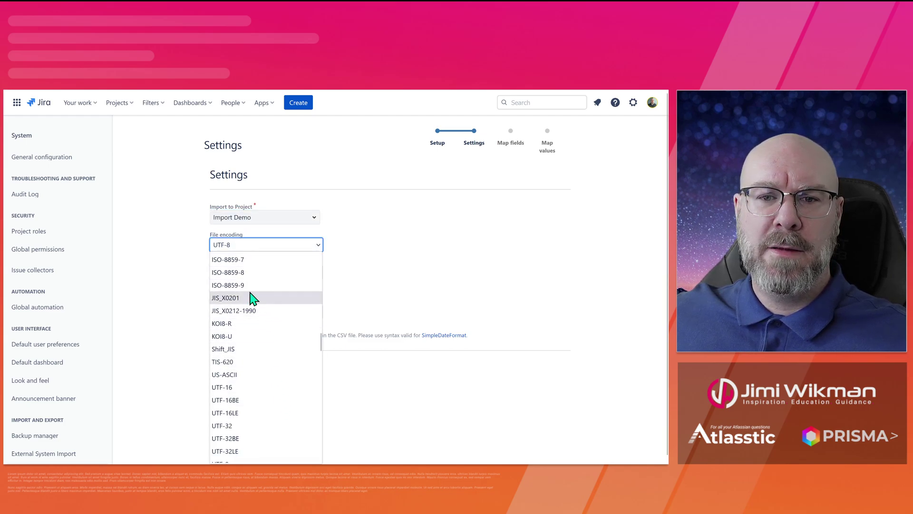
pyautogui.click(187, 257)
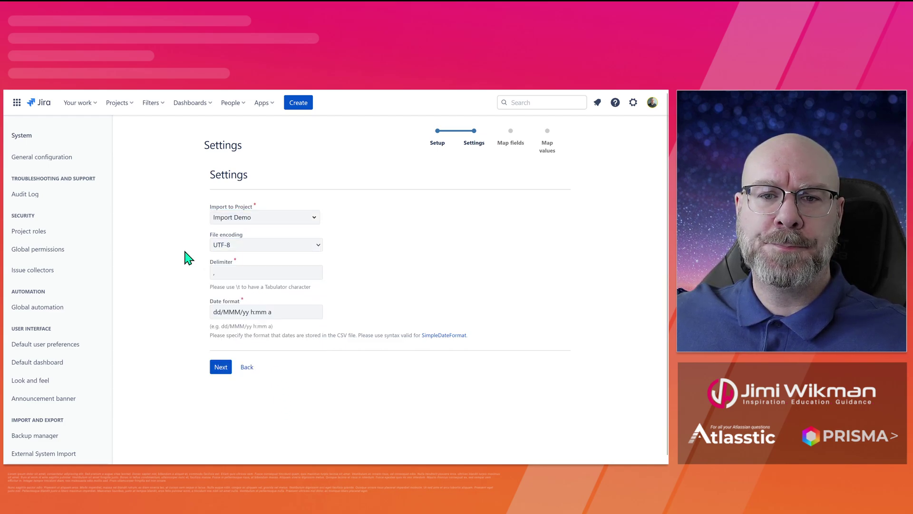
# Set the import file's delimiter to a semicolon (;) and check the date format, keeping dd/MMM/yy h:mm a
pyautogui.click(238, 270)
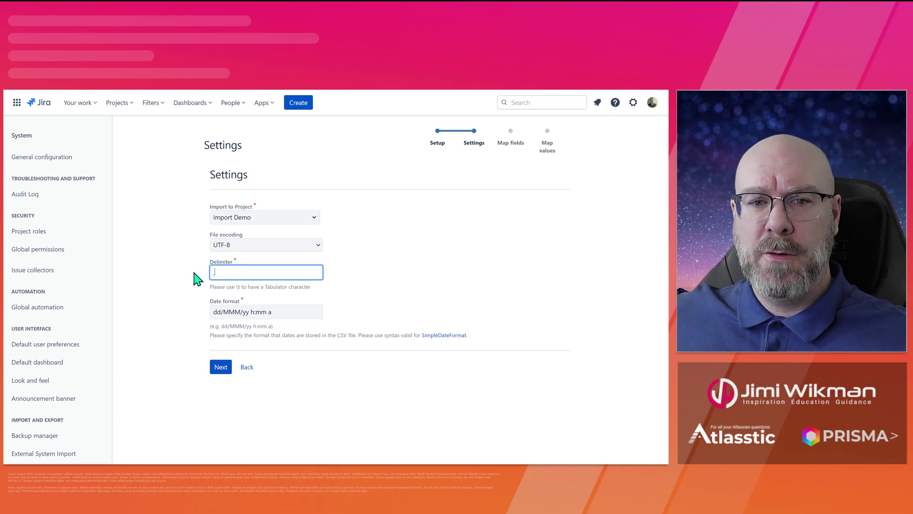
pyautogui.press('BackSpace')
pyautogui.write(';')
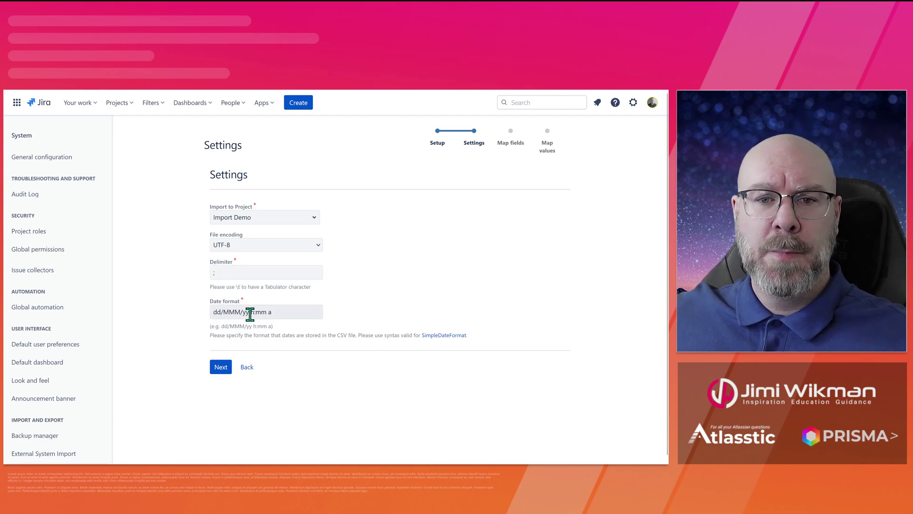
pyautogui.click(289, 313)
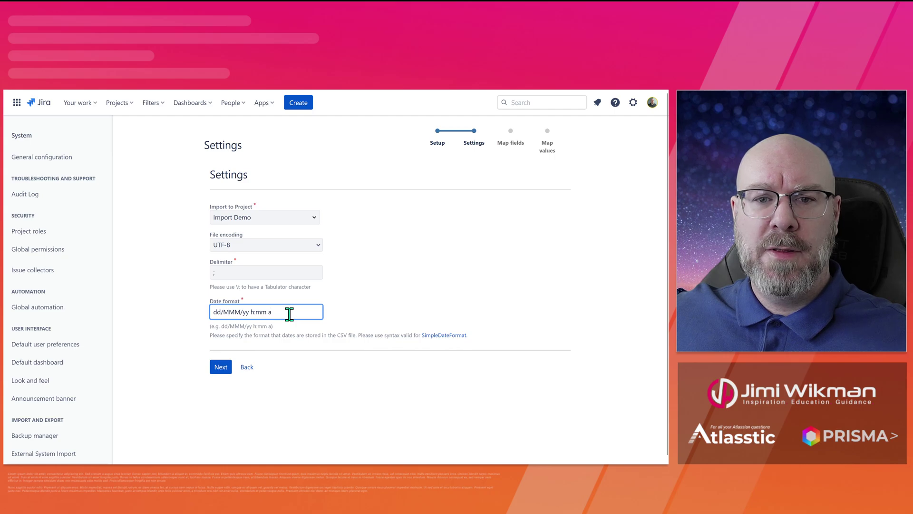
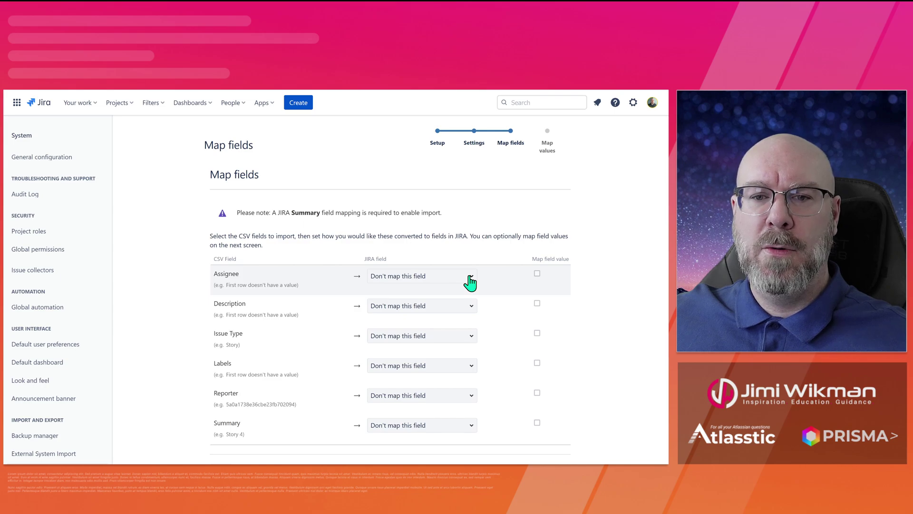
# Review the Jira fields available for mapping and map the CSV field Assignee to Assignee
pyautogui.click(469, 277)
pyautogui.scroll(-5, 471, 304)
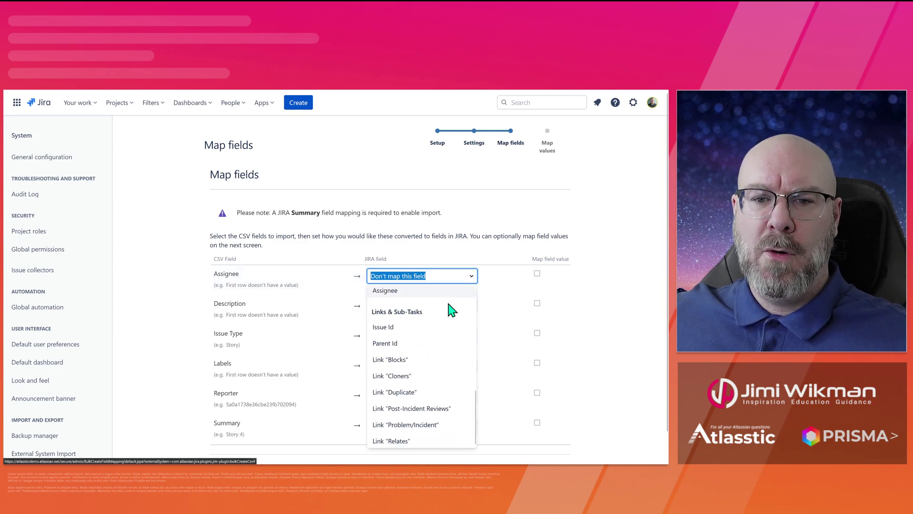
pyautogui.scroll(5, 471, 304)
pyautogui.click(490, 283)
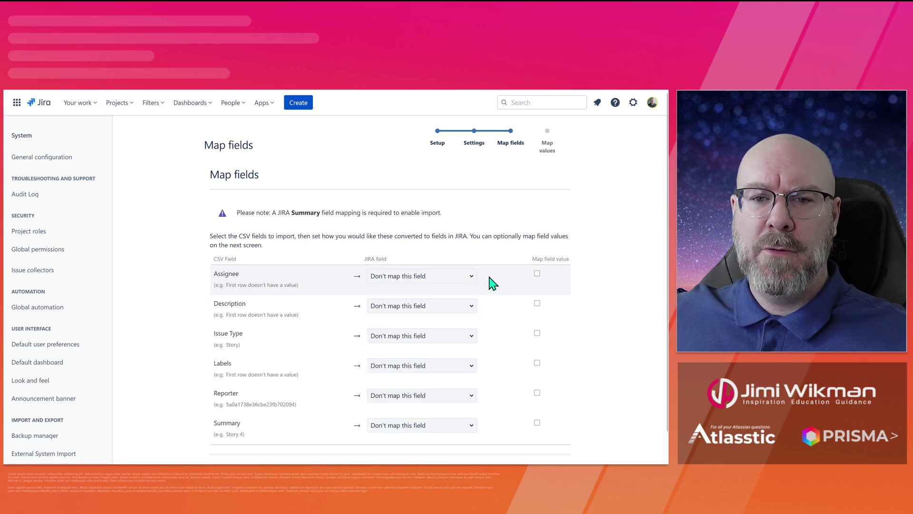
pyautogui.click(433, 279)
pyautogui.scroll(-3, 441, 305)
pyautogui.scroll(3, 439, 315)
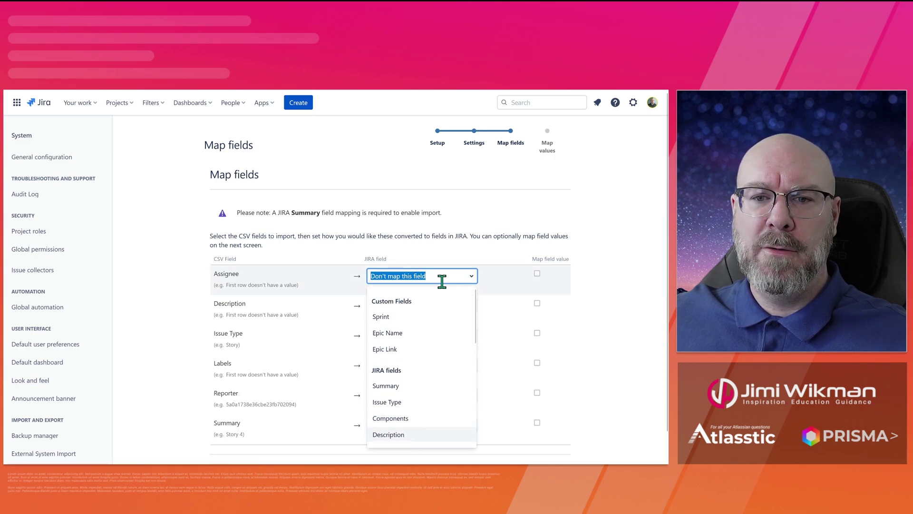
pyautogui.write('as')
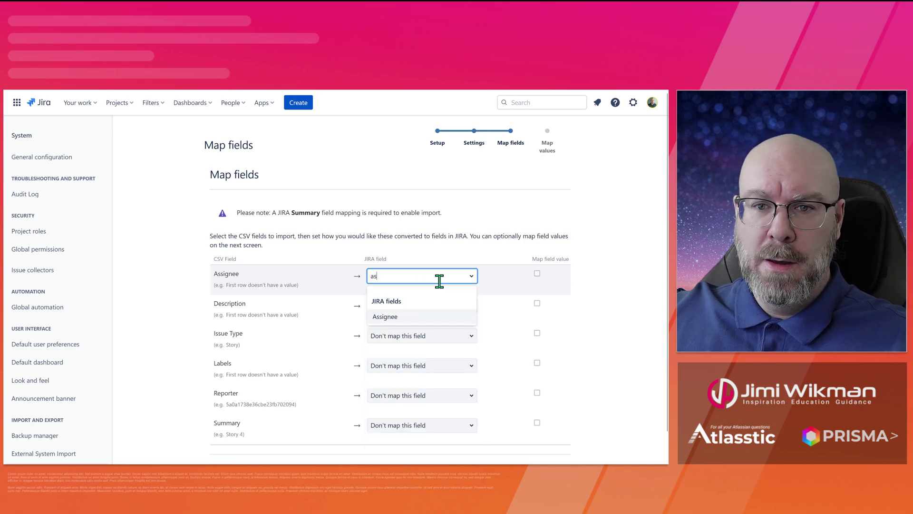
pyautogui.click(405, 317)
# Map the CSV field Description to the Jira field Description
pyautogui.click(401, 300)
pyautogui.write('de')
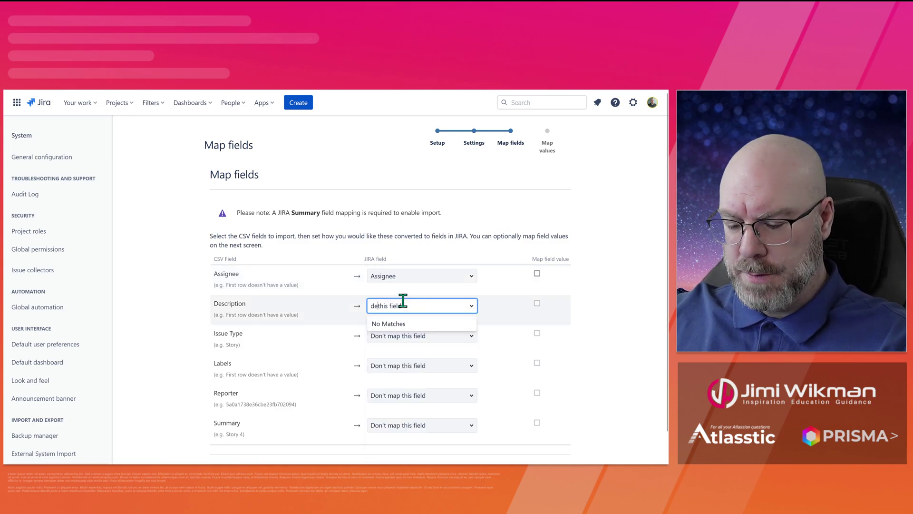
pyautogui.write('s')
pyautogui.click(401, 305)
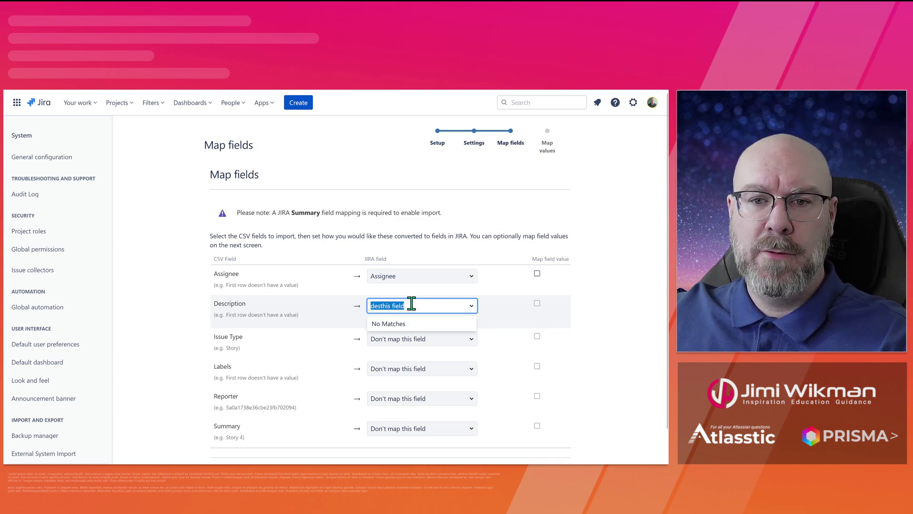
pyautogui.write('des')
pyautogui.click(406, 344)
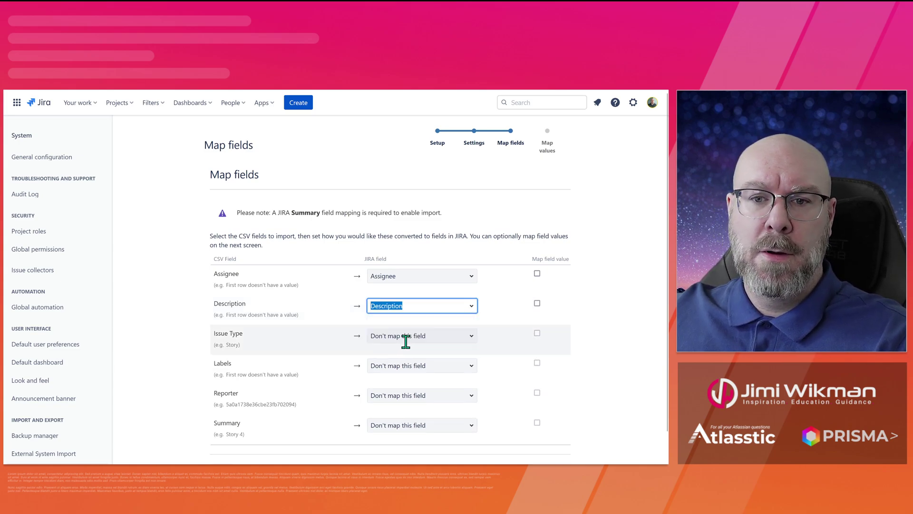
# Map the CSV field Issue Type to the Jira field Issue Type
pyautogui.click(417, 336)
pyautogui.write('is')
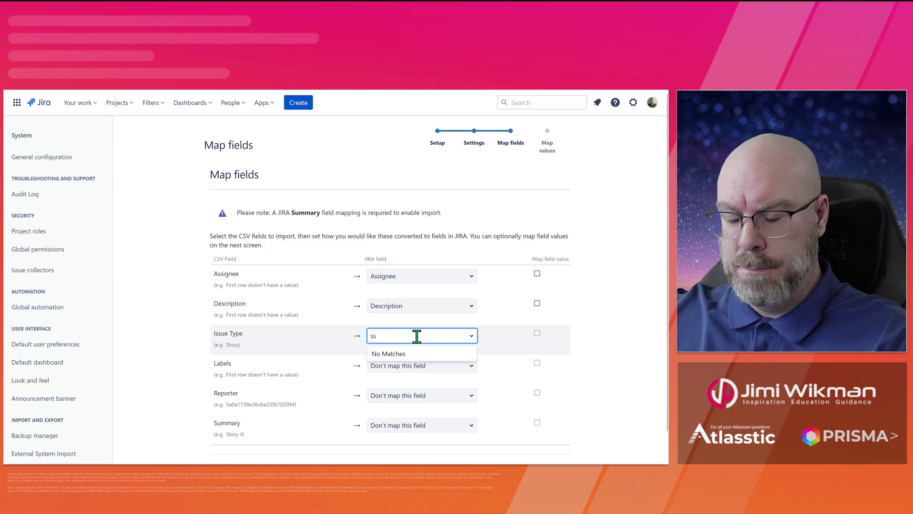
pyautogui.press('BackSpace')
pyautogui.press('BackSpace')
pyautogui.write('iss')
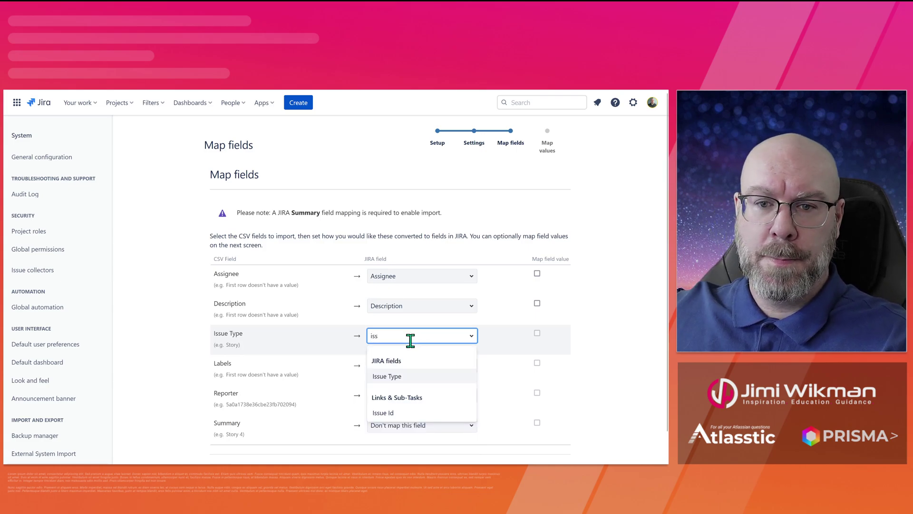
pyautogui.click(406, 375)
# Map the CSV fields Labels and Reporter to the Jira fields Labels and Reporter
pyautogui.click(414, 363)
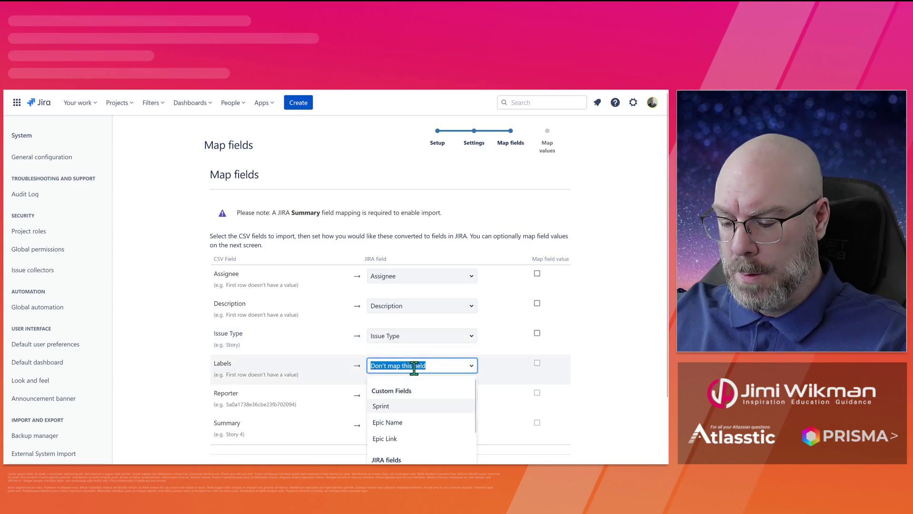
pyautogui.write('labe')
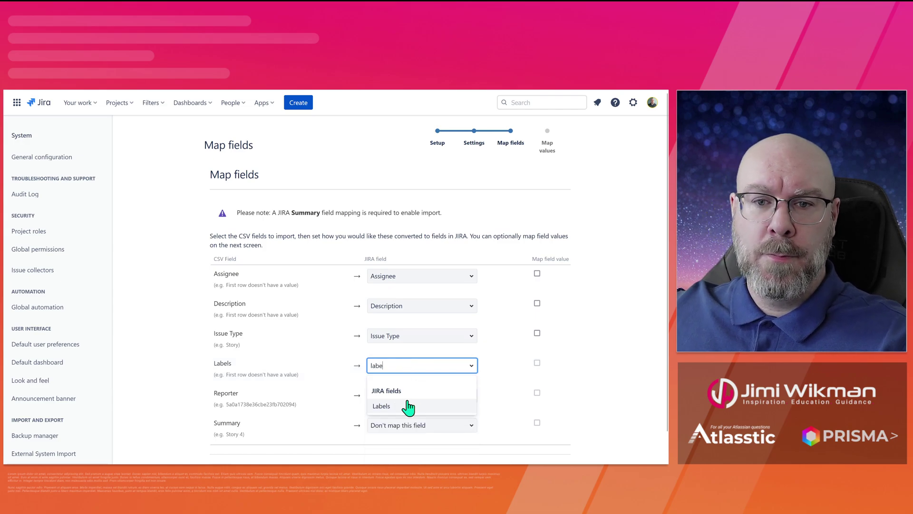
pyautogui.click(407, 405)
pyautogui.click(405, 393)
pyautogui.write('rep')
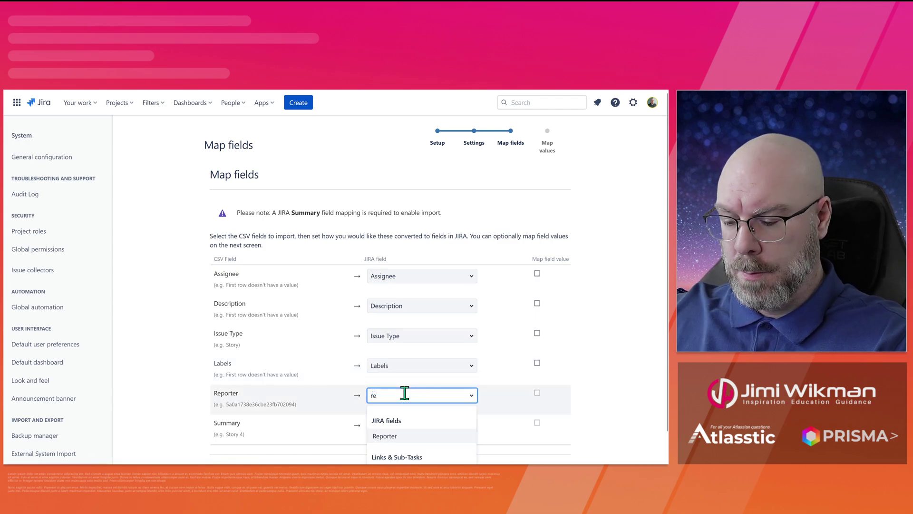
pyautogui.click(405, 434)
# Map the CSV field Summary to Summary and continue to the value mapping without mapping any individual field values
pyautogui.click(404, 426)
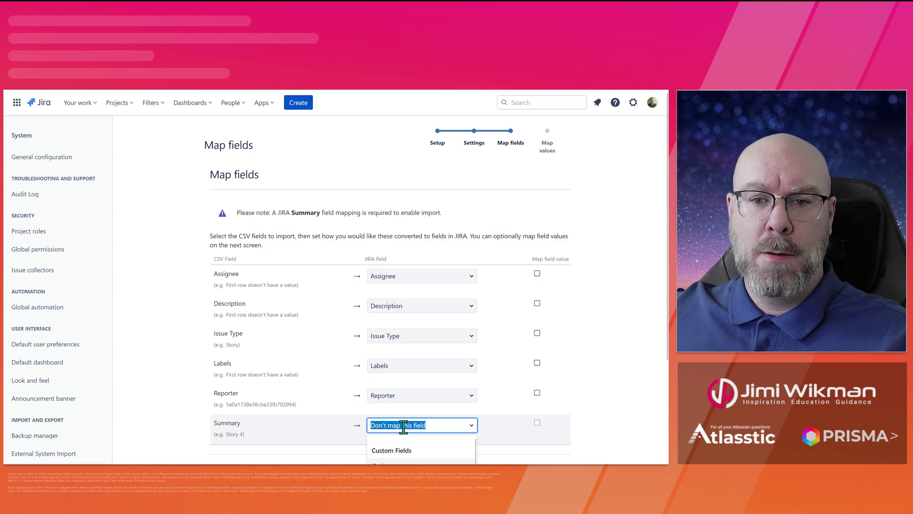
pyautogui.write('sum')
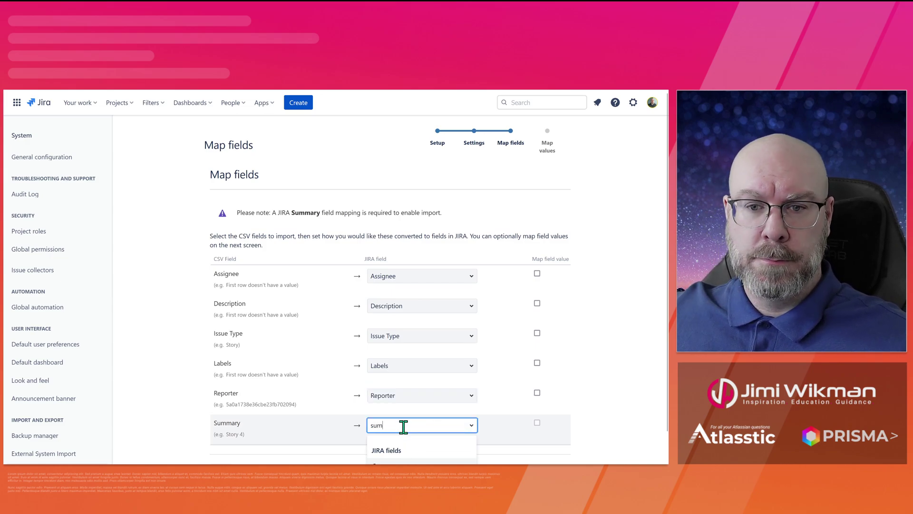
pyautogui.click(405, 435)
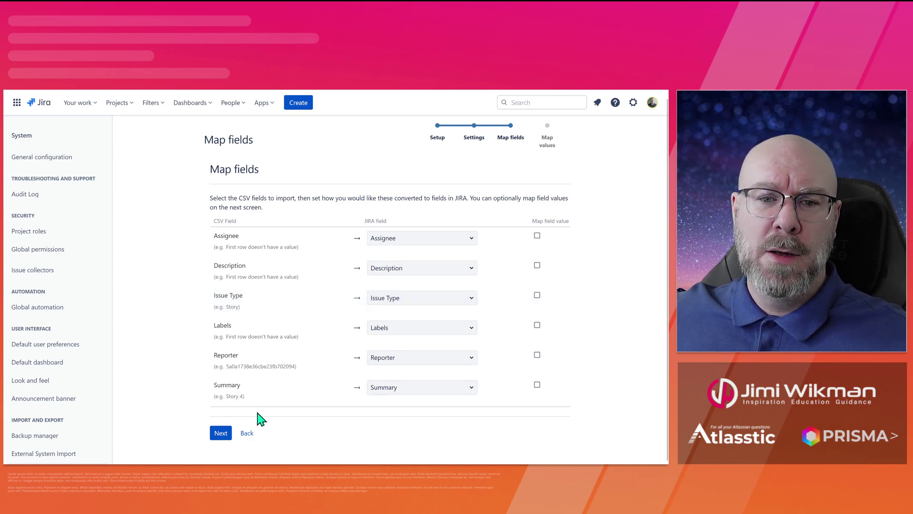
pyautogui.click(222, 435)
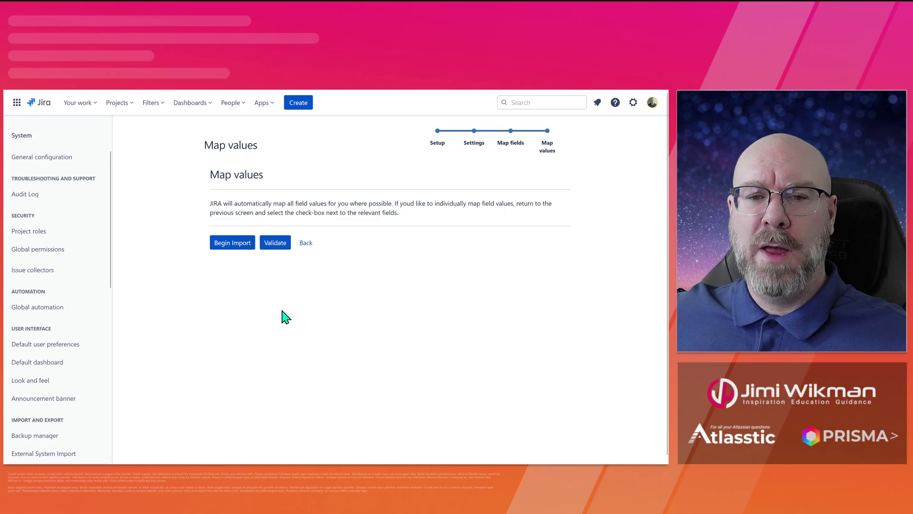
# Validate the import and read the file statistics and the validator's message
pyautogui.click(275, 244)
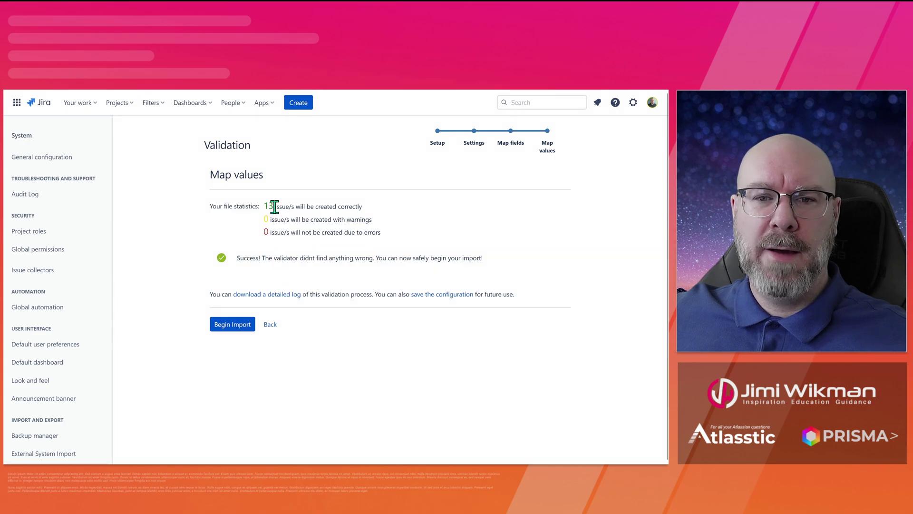
pyautogui.moveTo(274, 205); pyautogui.dragTo(269, 205)
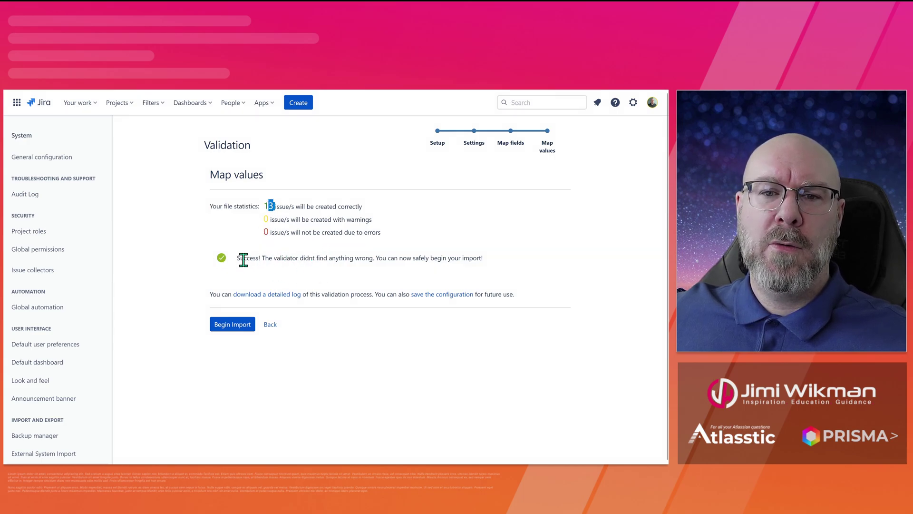
pyautogui.moveTo(239, 258); pyautogui.dragTo(493, 268)
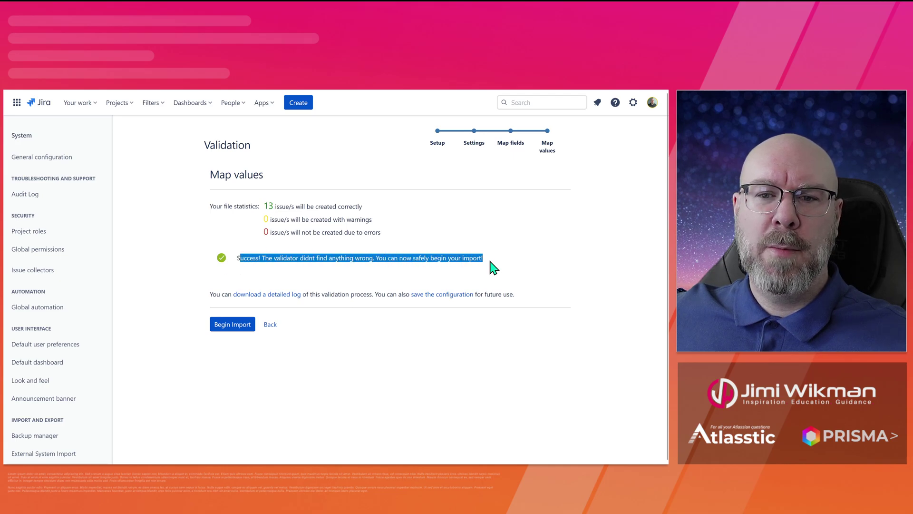
pyautogui.click(491, 263)
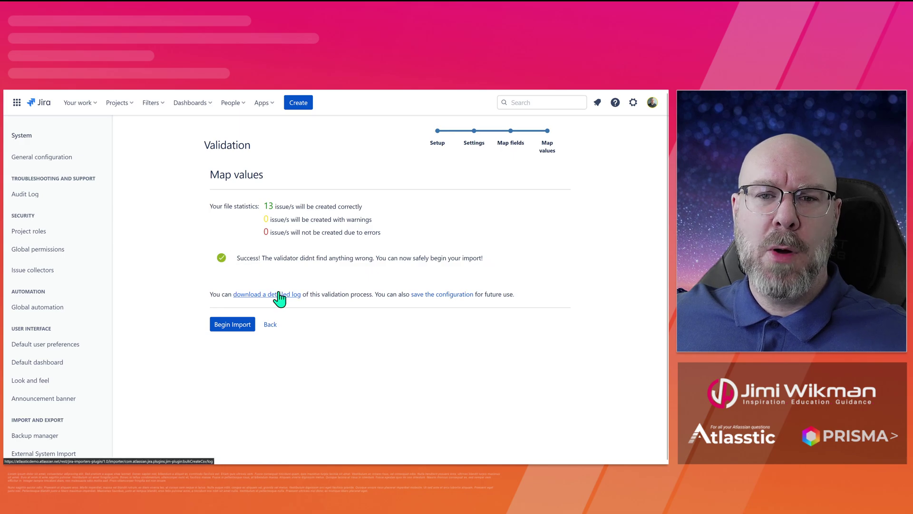
# Begin the import and review the created issues in its detailed log
pyautogui.click(235, 325)
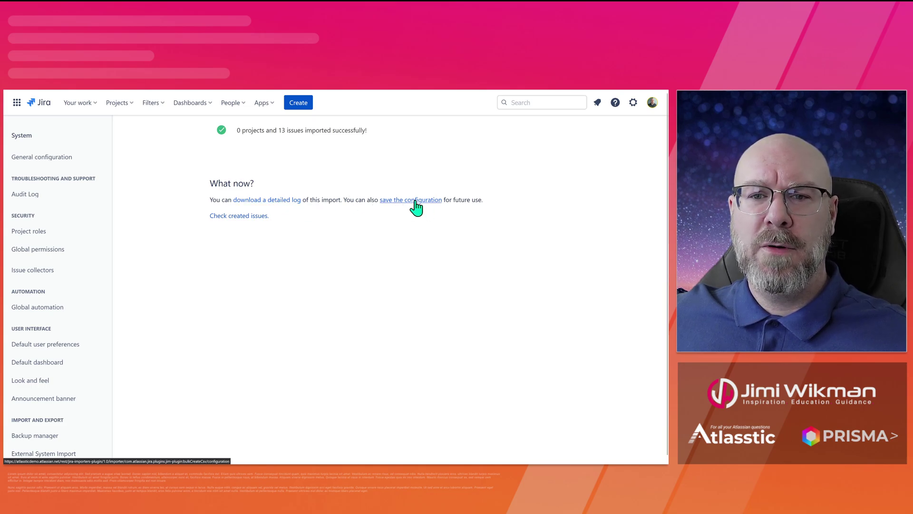
pyautogui.click(263, 200)
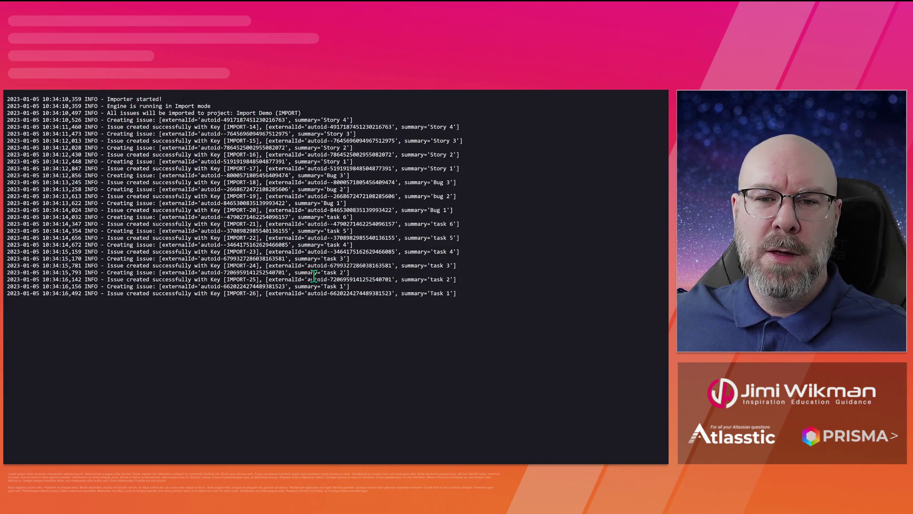
pyautogui.moveTo(456, 293); pyautogui.dragTo(114, 281)
pyautogui.moveTo(114, 281); pyautogui.dragTo(107, 253)
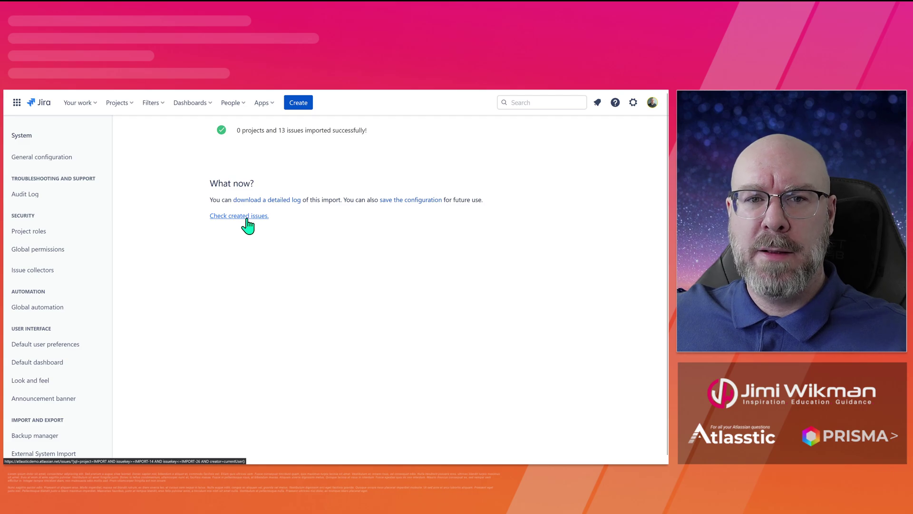
# Open the list of issues created by the import, try switching the search to basic mode, and look through the issues
pyautogui.click(151, 103)
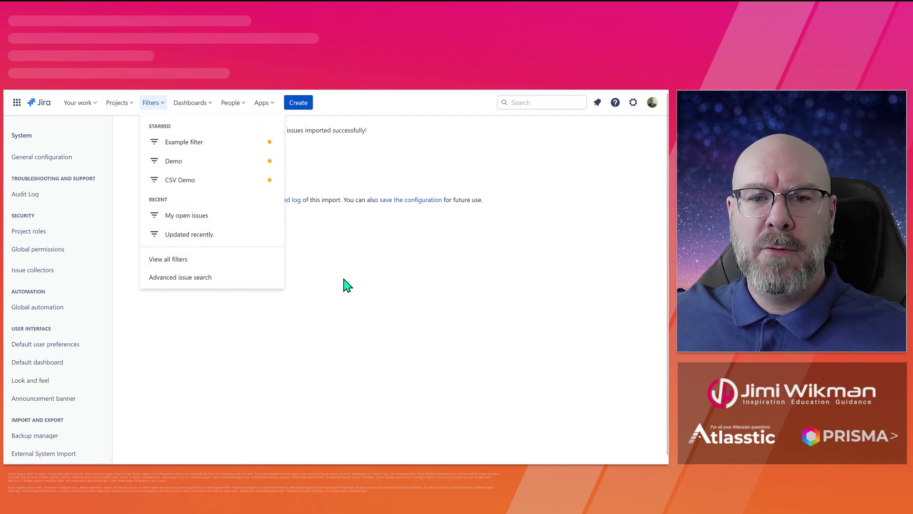
pyautogui.click(381, 280)
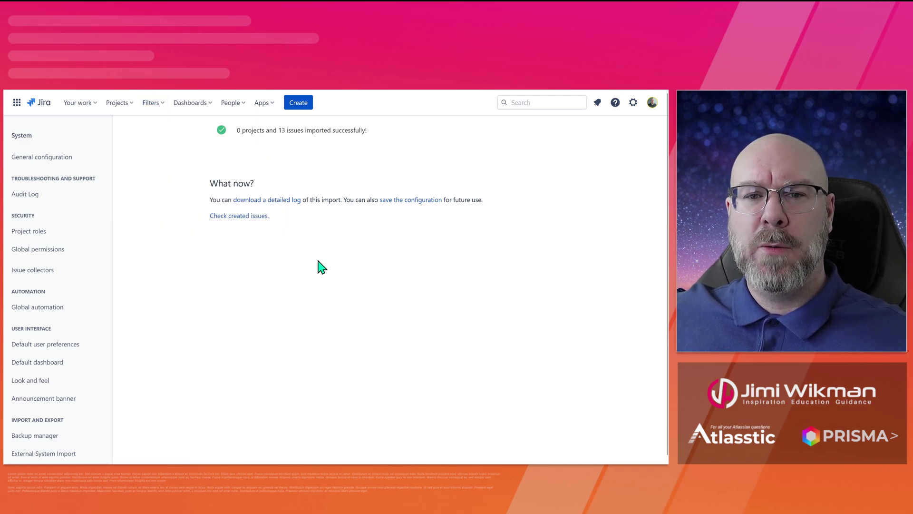
pyautogui.click(243, 215)
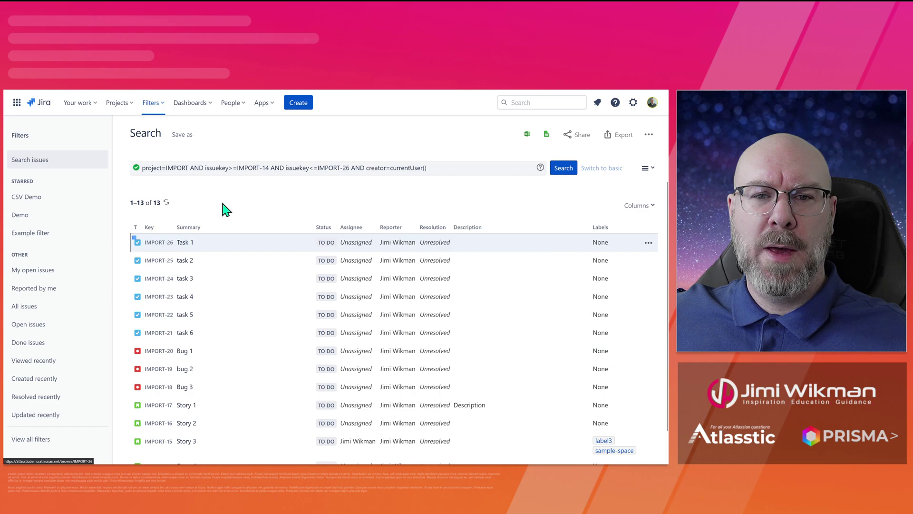
pyautogui.click(601, 169)
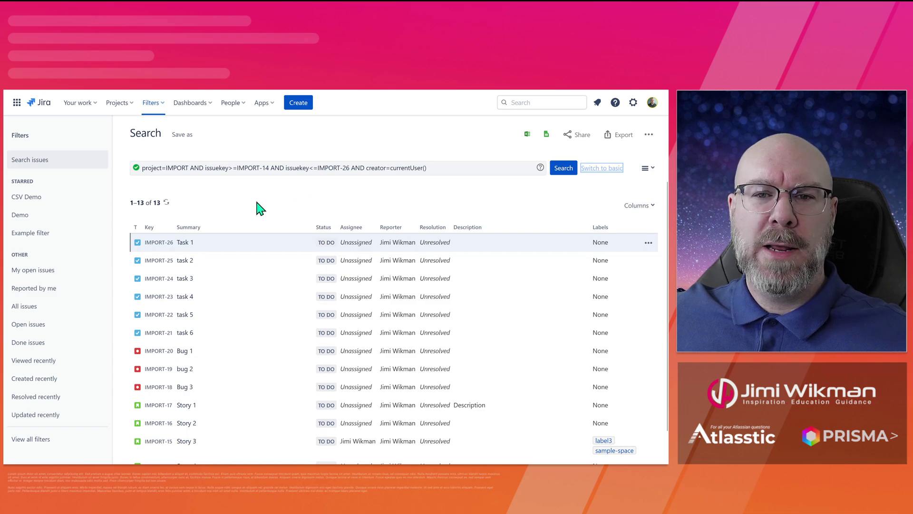
pyautogui.scroll(-1, 261, 206)
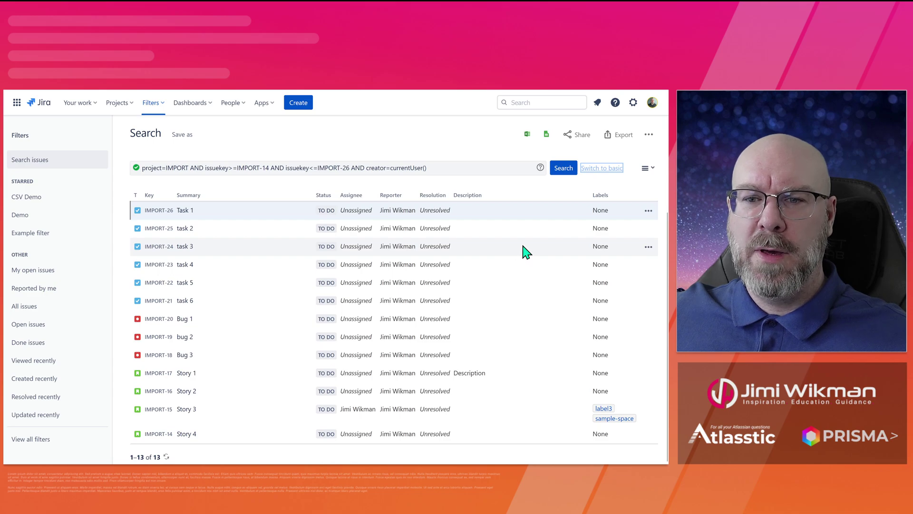
# Open the backlog of the Import Demo project and dismiss the error notice
pyautogui.click(125, 110)
pyautogui.click(157, 168)
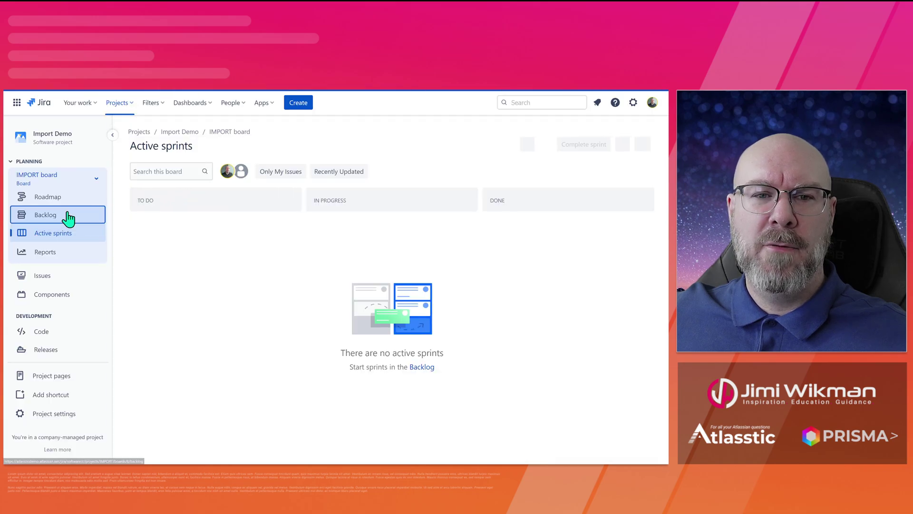
pyautogui.click(67, 215)
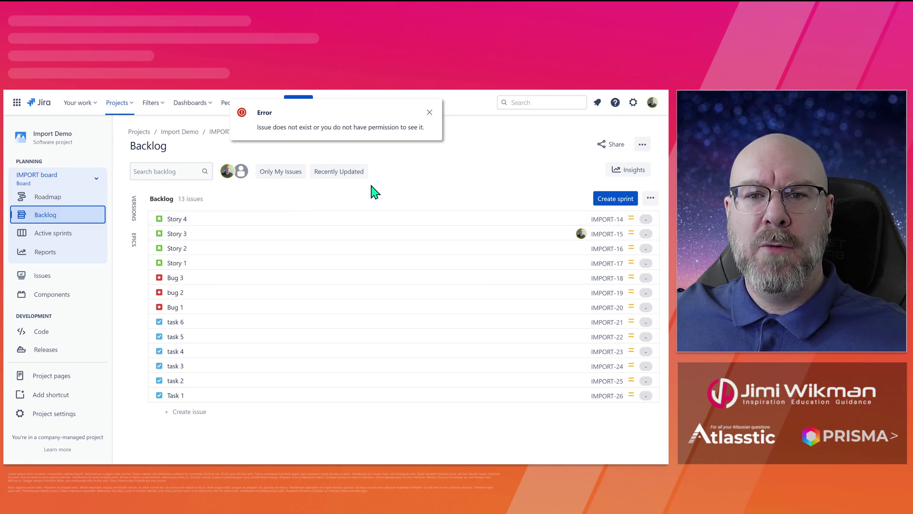
pyautogui.click(429, 113)
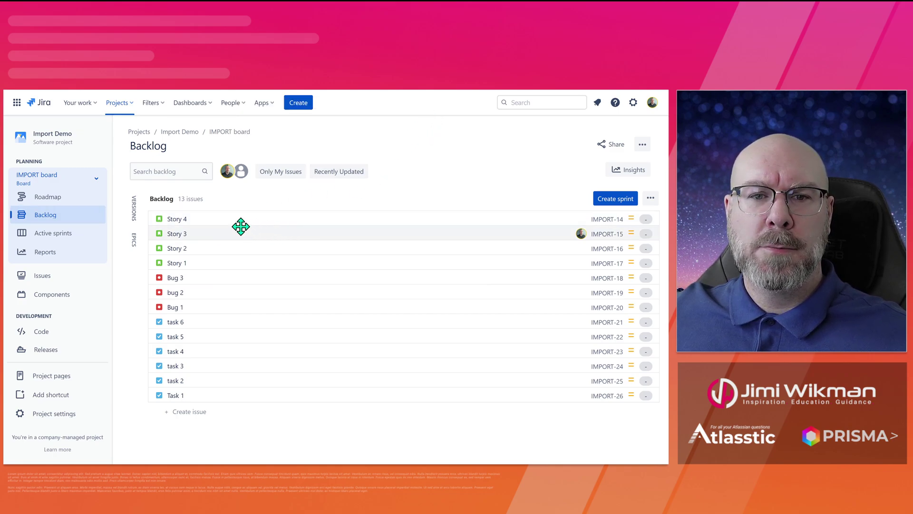